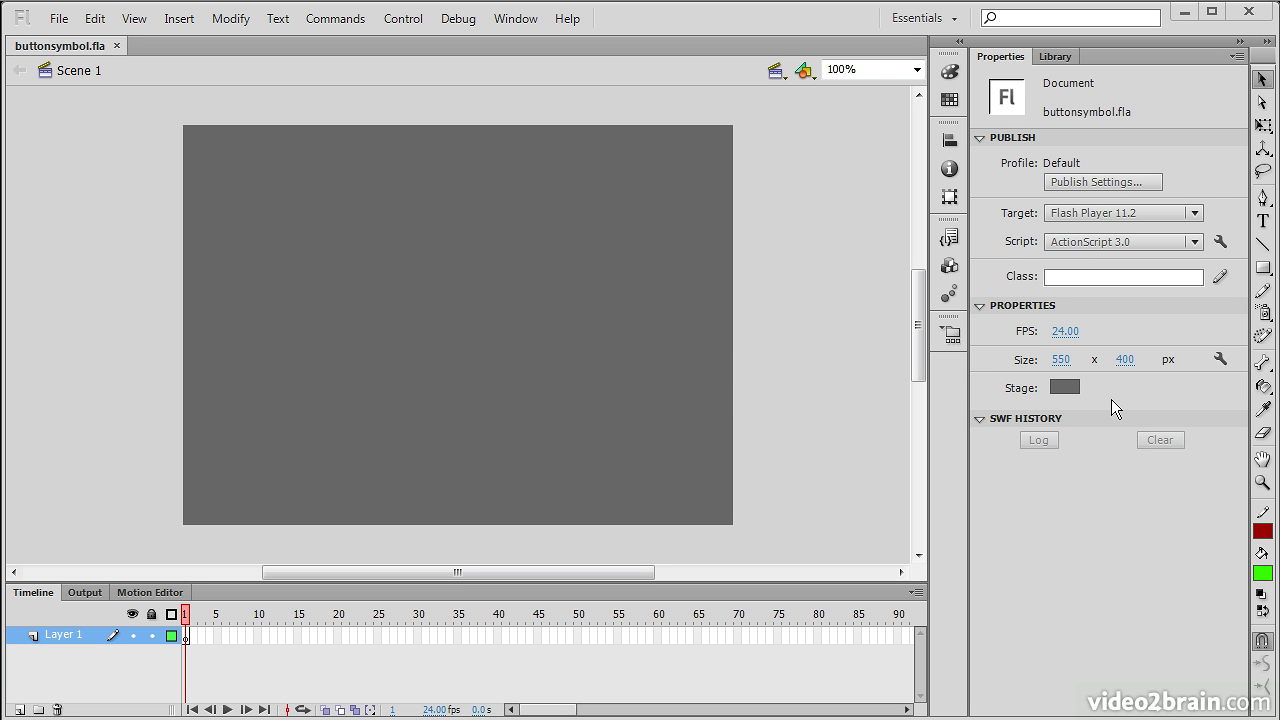
# Step: Draw a rectangle primitive about 172 by 65 px in the upper-left part of the stage
pyautogui.click(1263, 272)
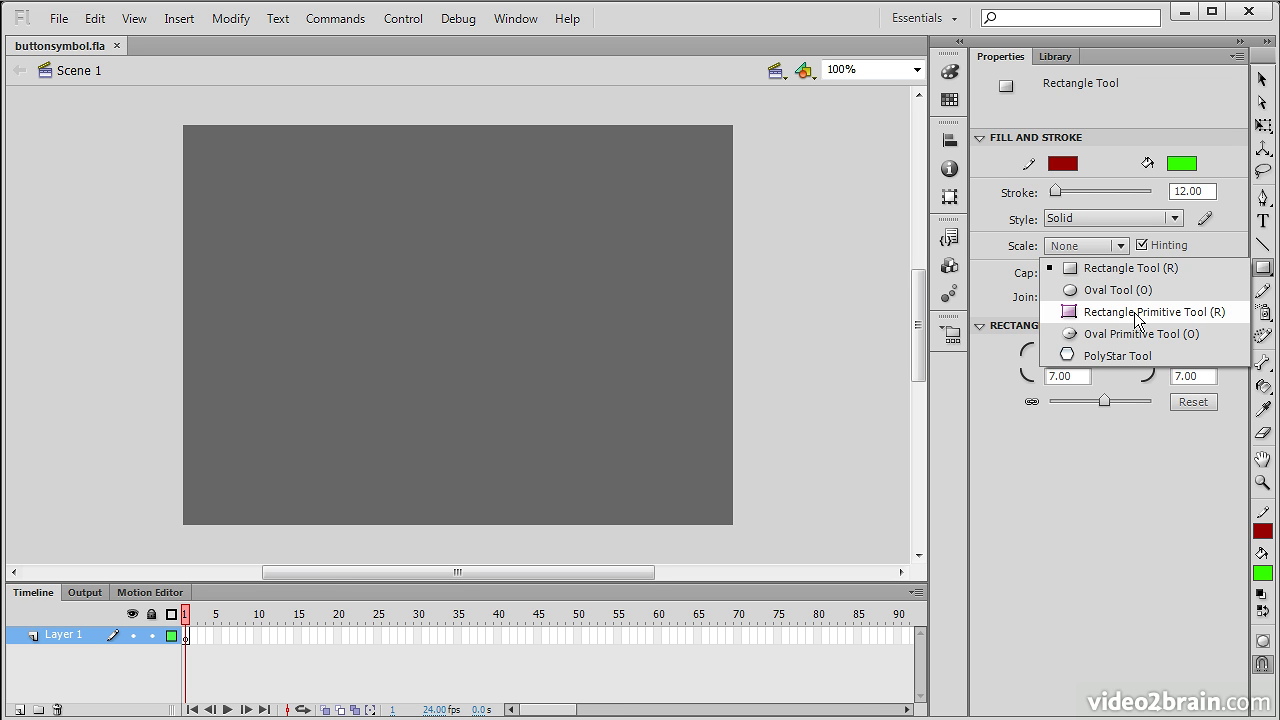
pyautogui.click(1136, 312)
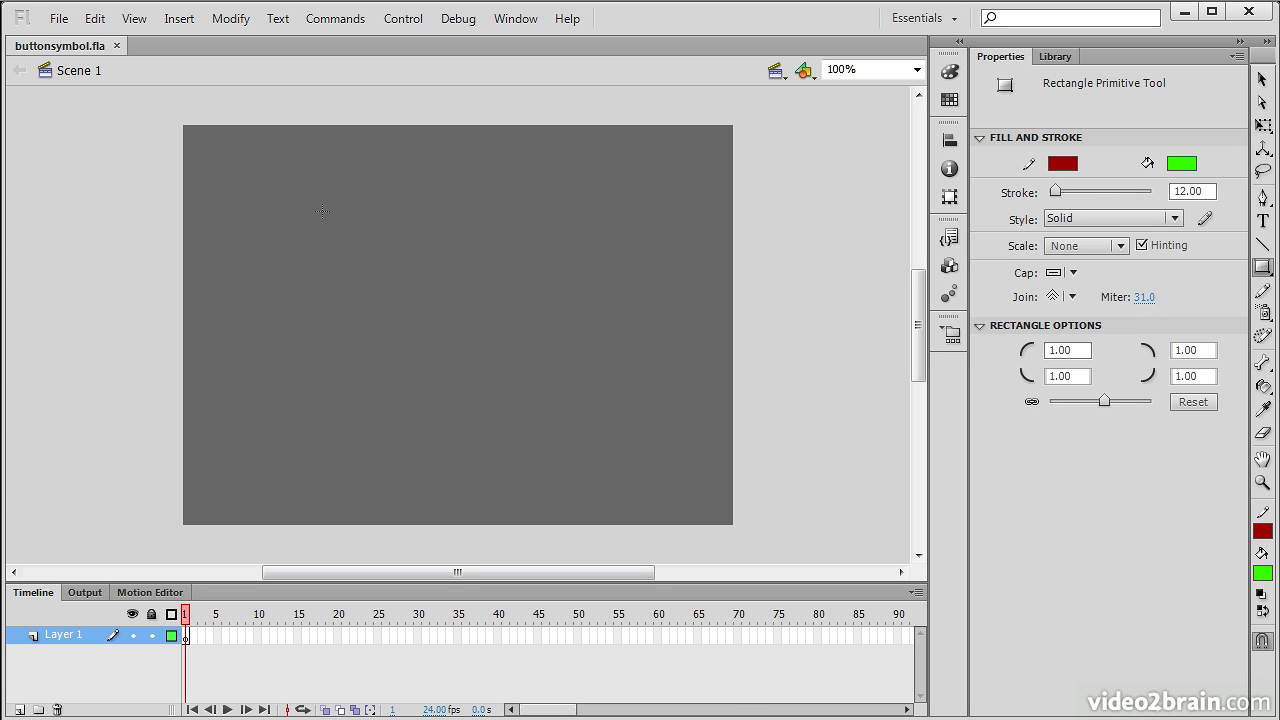
pyautogui.moveTo(291, 214)
pyautogui.mouseDown()
pyautogui.moveTo(382, 238)
pyautogui.moveTo(454, 282)
pyautogui.moveTo(472, 395)
pyautogui.moveTo(478, 278)
pyautogui.moveTo(463, 279)
pyautogui.mouseUp()
pyautogui.press('v')
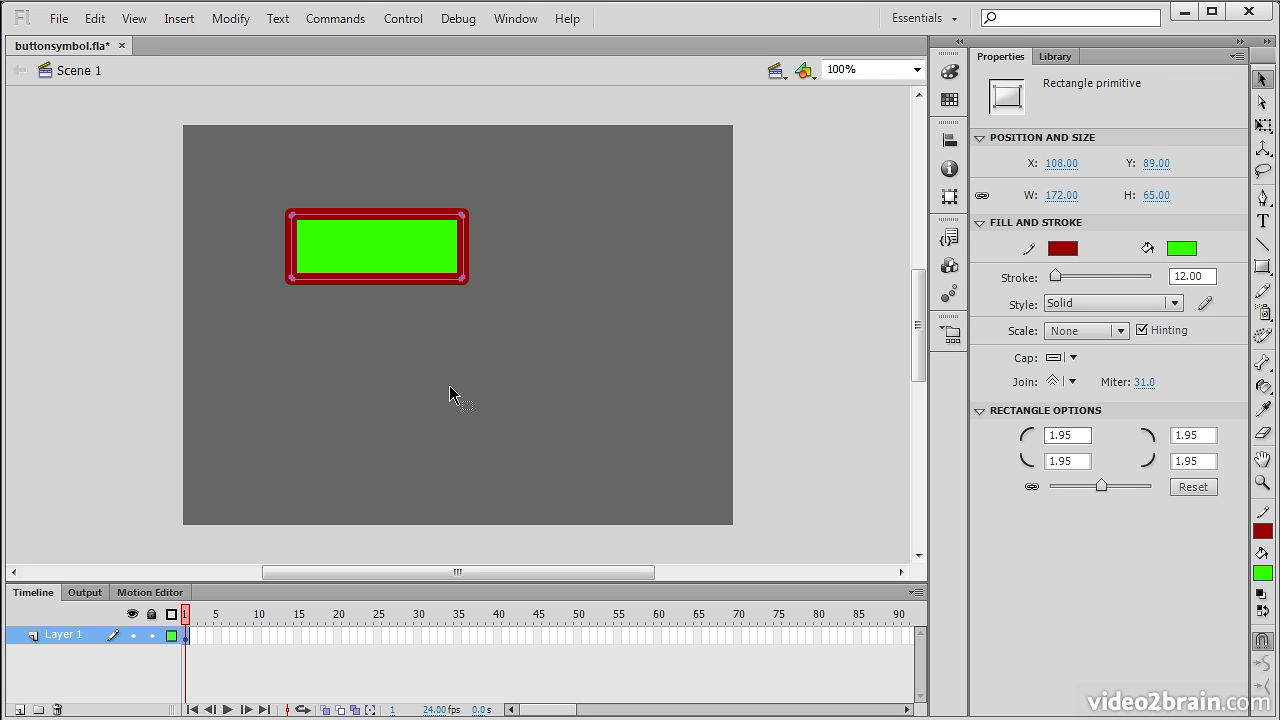
# Step: Round all four corners of the rectangle with a corner radius of 12
pyautogui.moveTo(1101, 484)
pyautogui.mouseDown()
pyautogui.moveTo(1085, 484)
pyautogui.moveTo(1109, 483)
pyautogui.mouseUp()
pyautogui.click(1084, 435)
pyautogui.write('1')
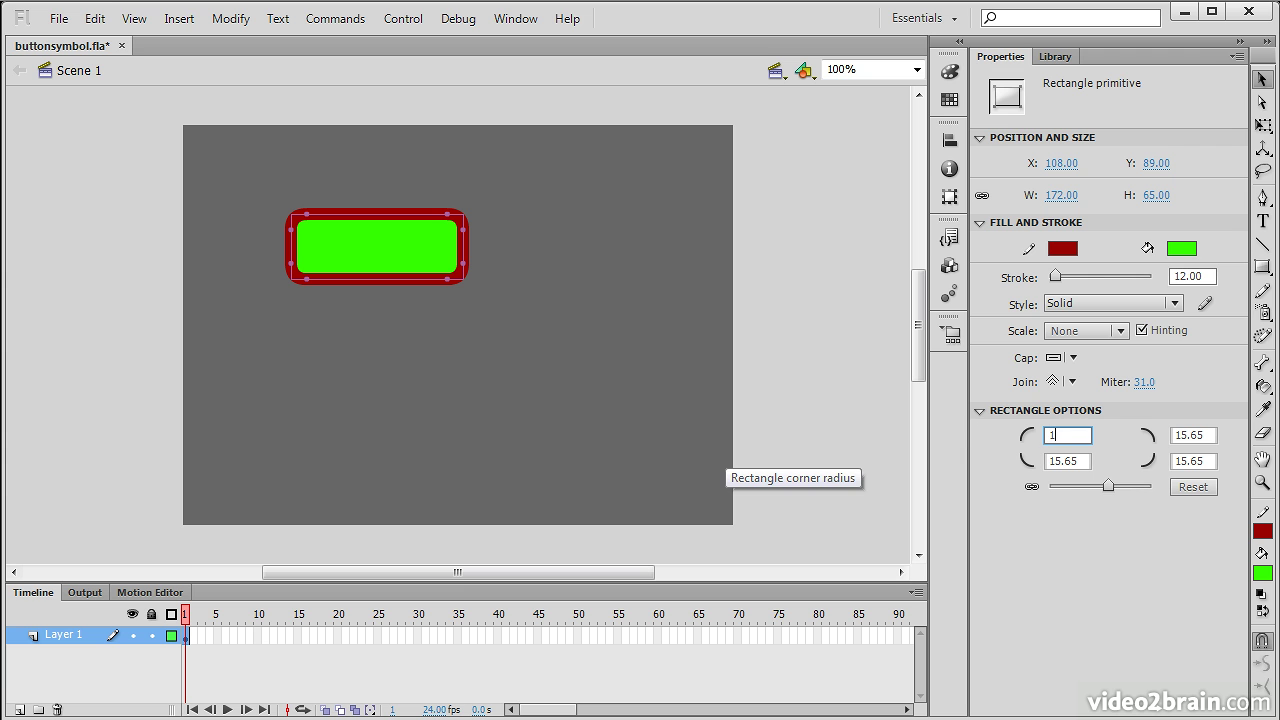
pyautogui.write('2')
pyautogui.press('Return')
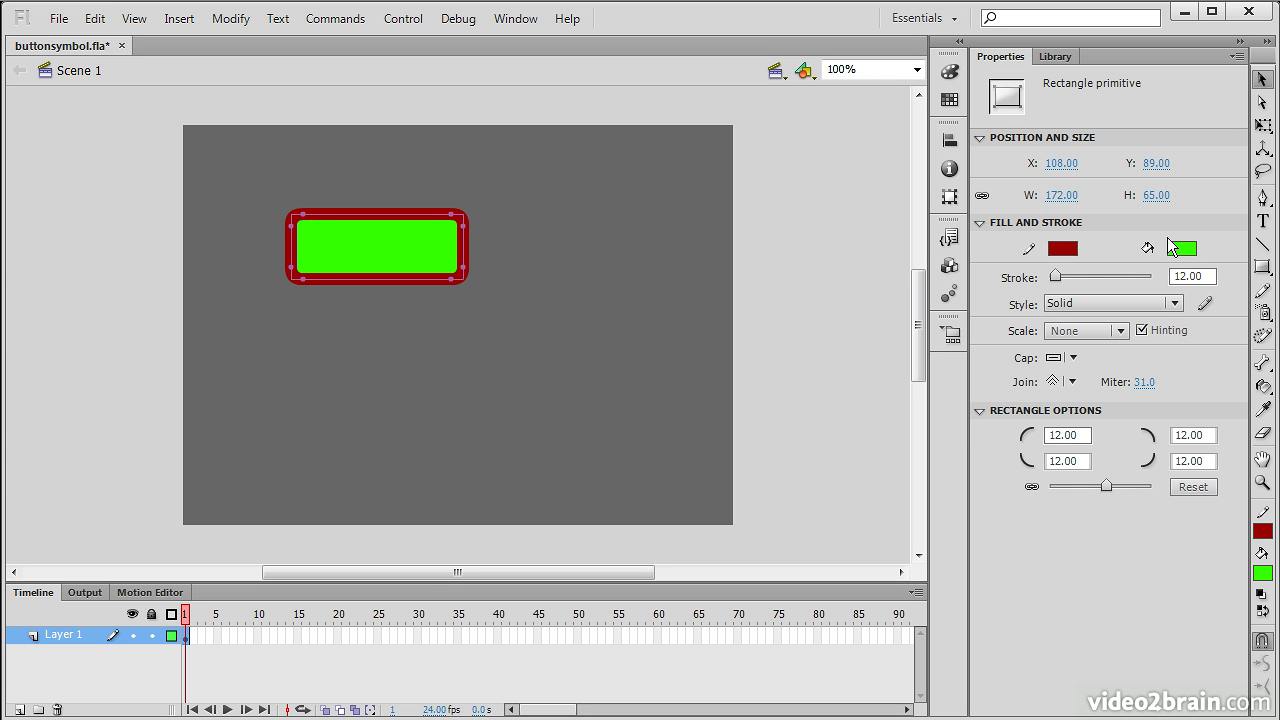
# Step: Give the rectangle a light grey stroke with a width of 3 and a solid mid-grey fill (#808080)
pyautogui.click(1062, 248)
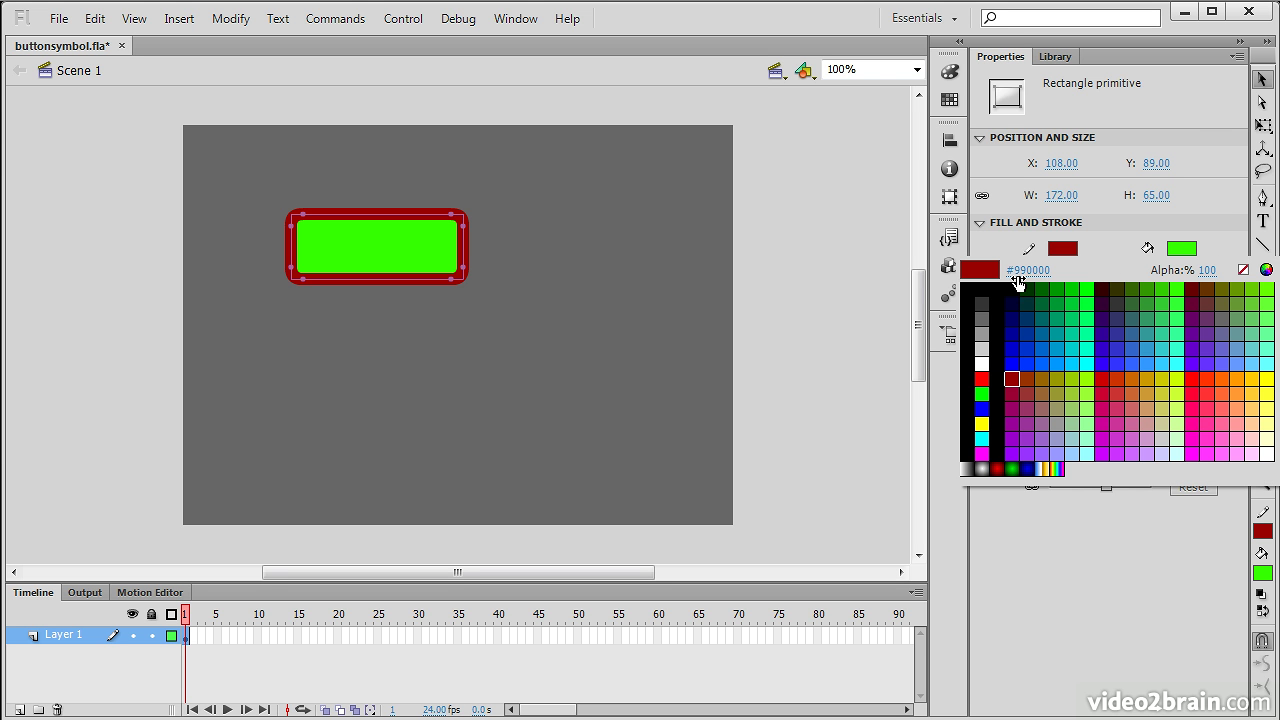
pyautogui.click(981, 350)
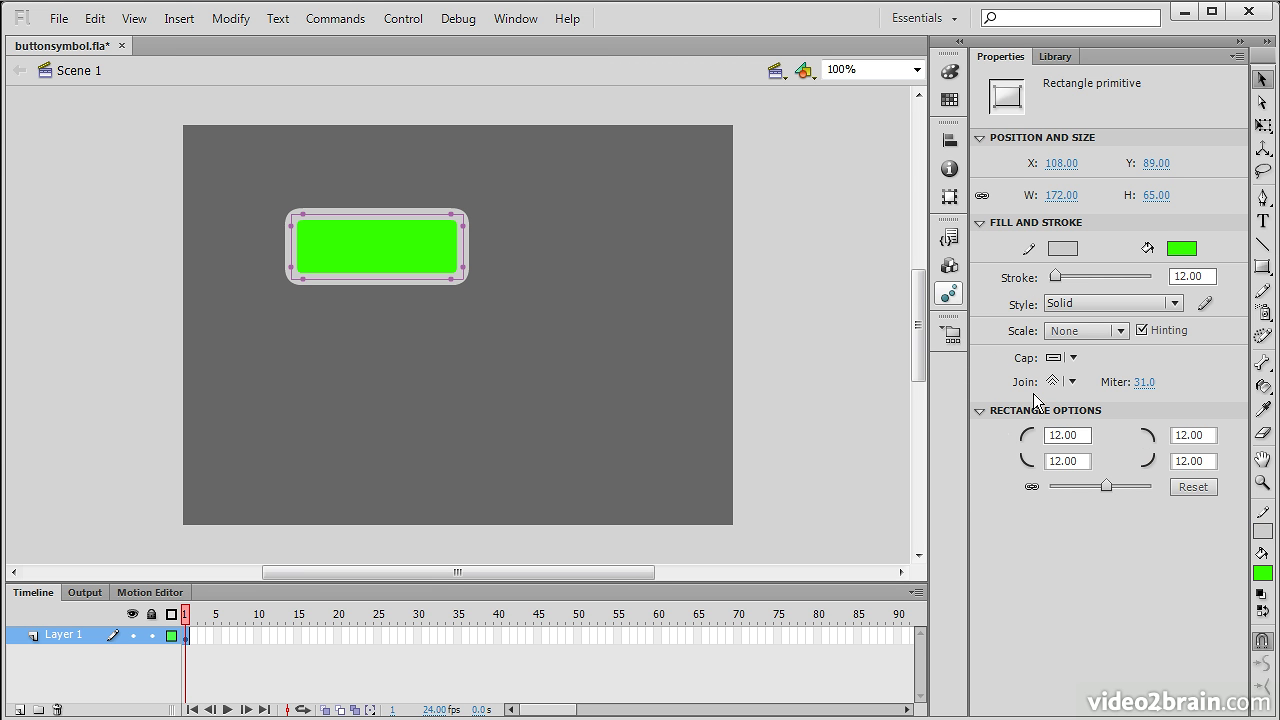
pyautogui.click(1212, 278)
pyautogui.write('3')
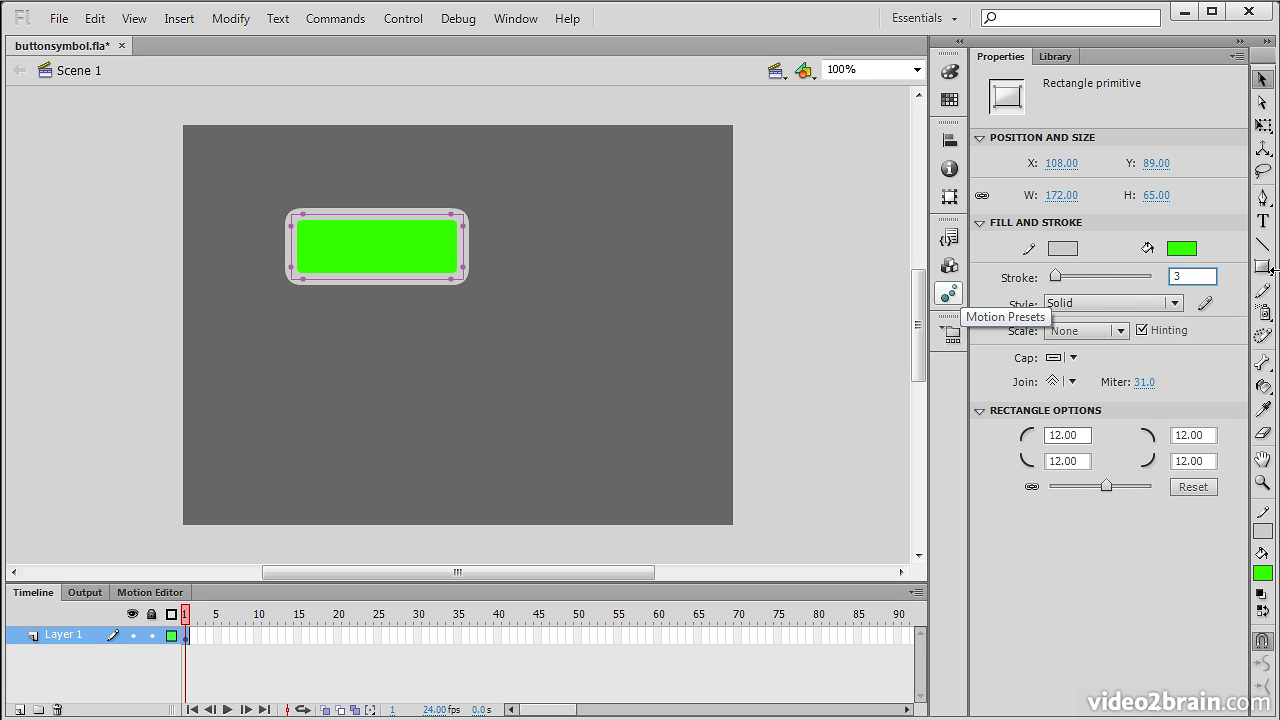
pyautogui.click(1180, 246)
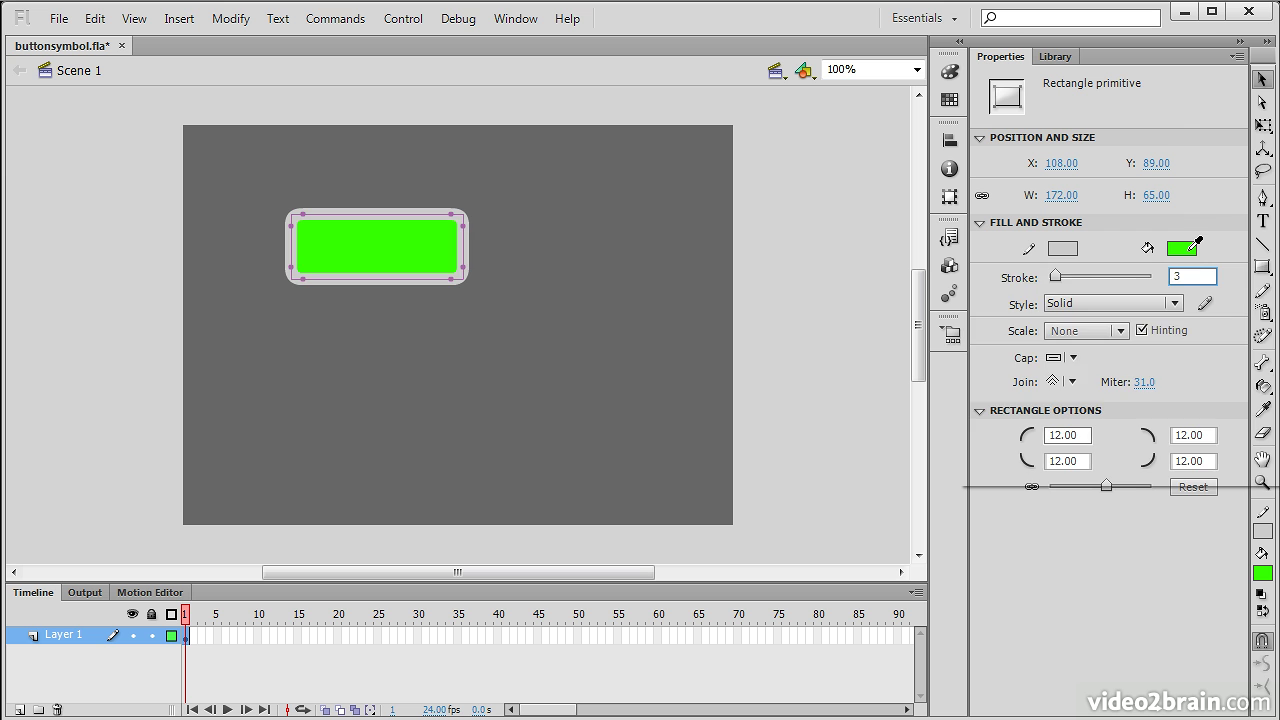
pyautogui.click(977, 472)
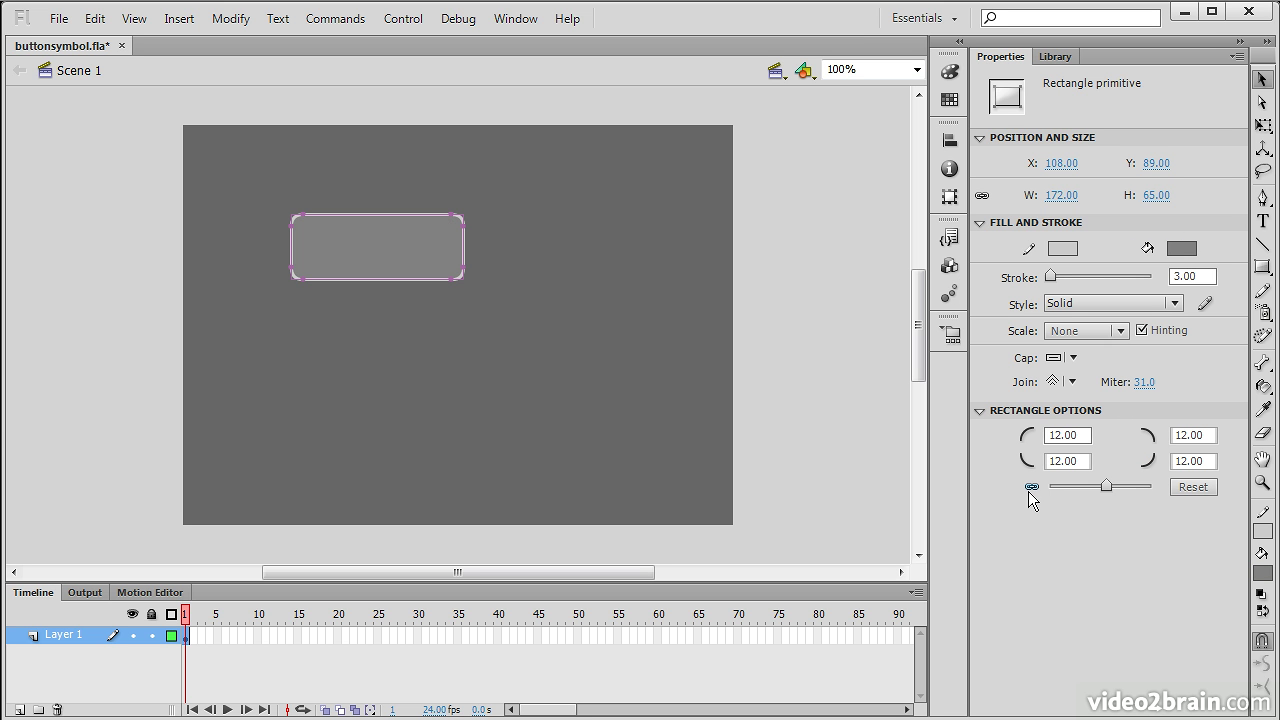
# Step: Change the rectangle's fill type from solid colour to linear gradient
pyautogui.click(950, 100)
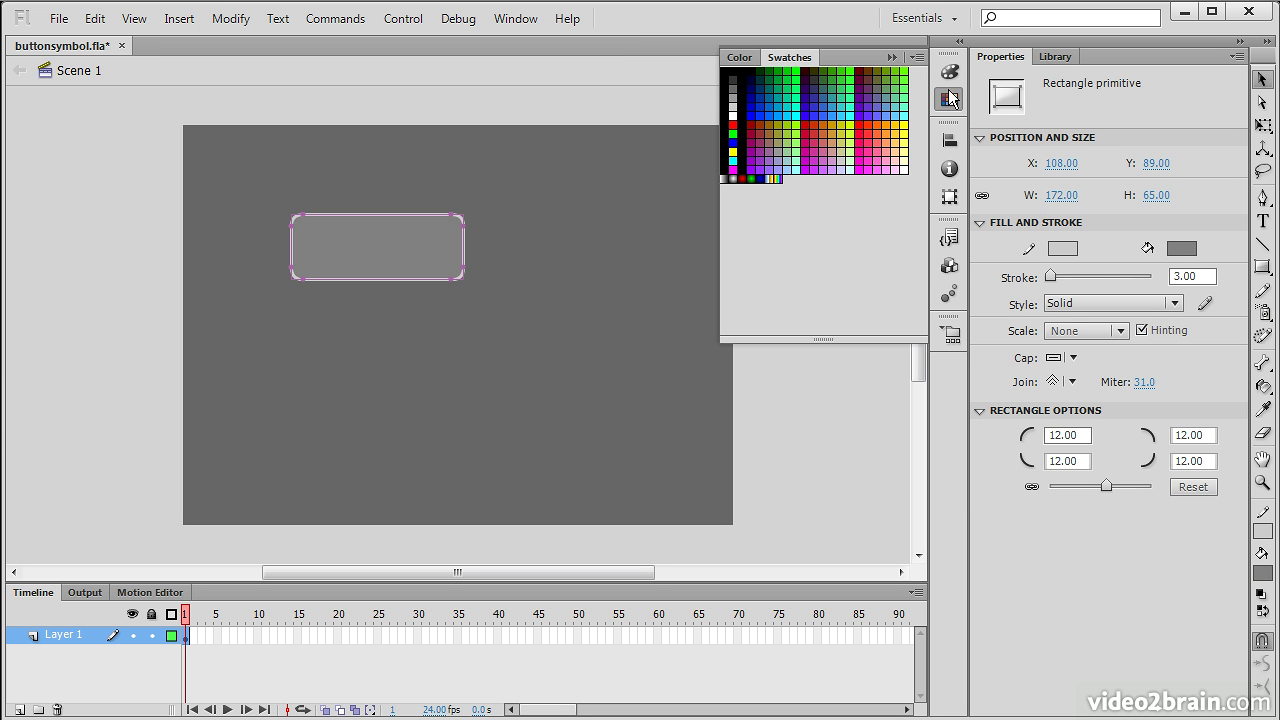
pyautogui.click(737, 57)
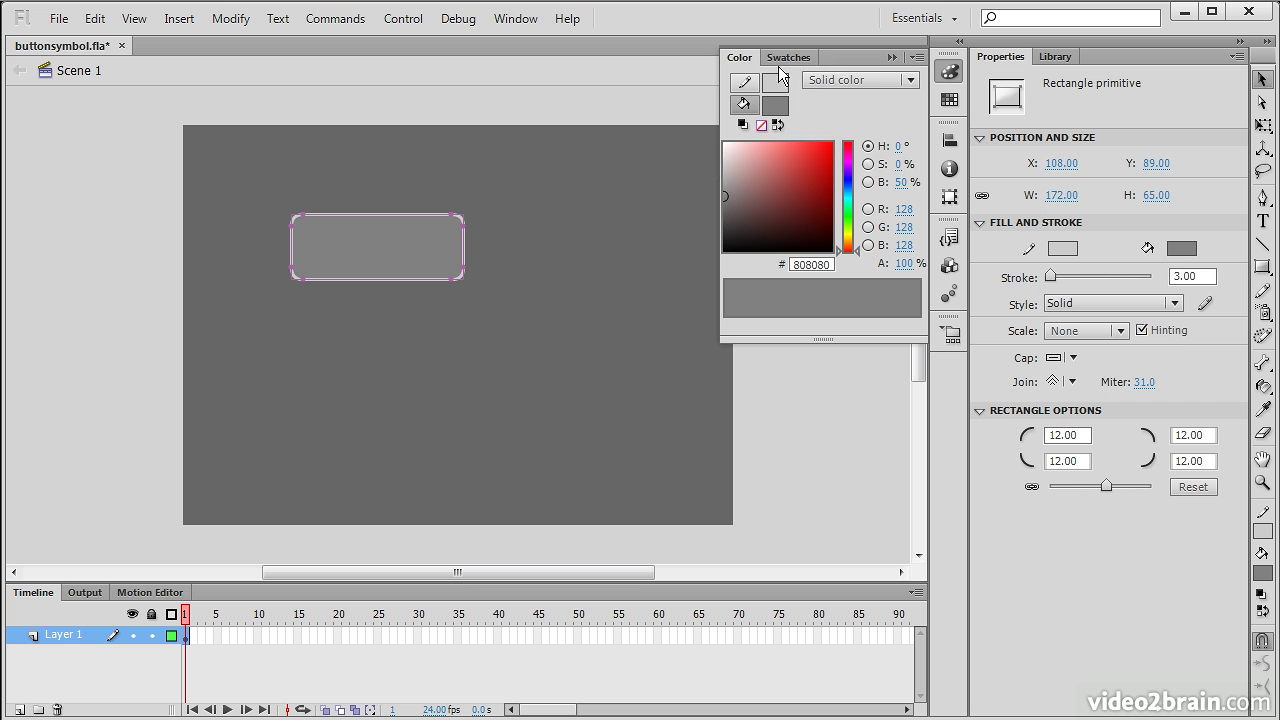
pyautogui.click(895, 80)
pyautogui.click(876, 148)
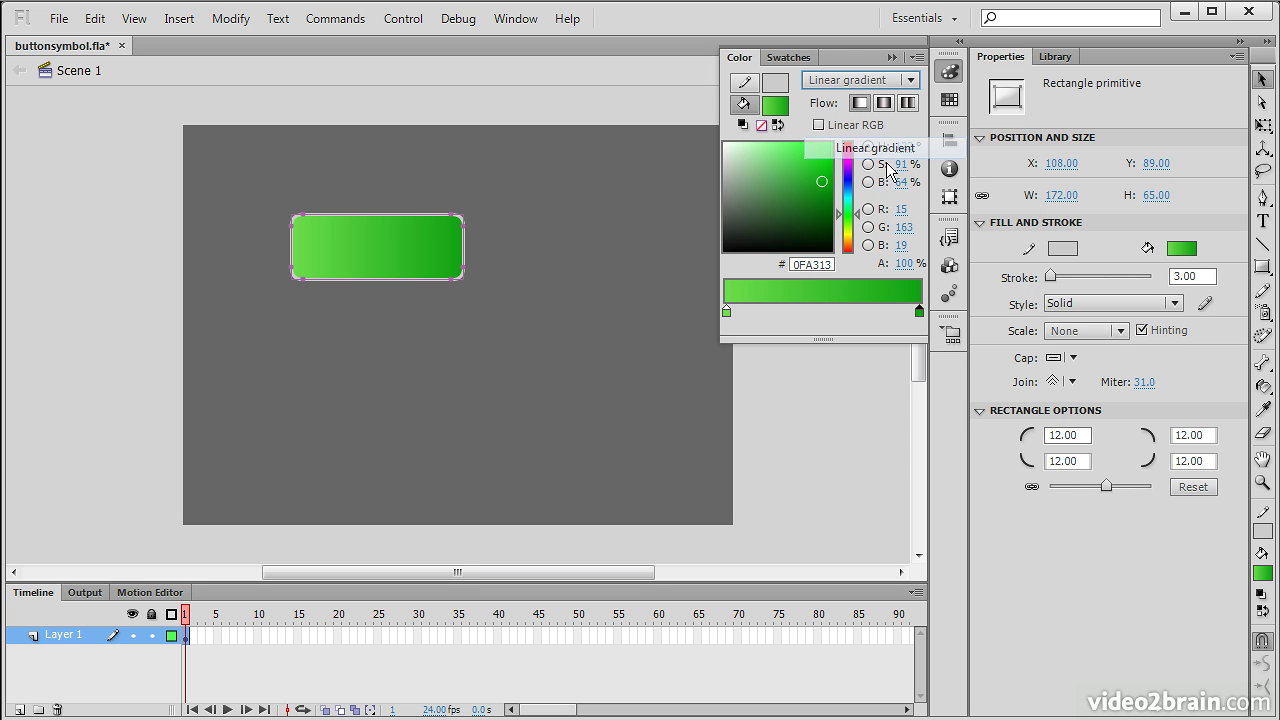
# Step: Recolour the gradient to run from medium grey (#9F9F9F) to a darker grey
pyautogui.click(726, 312)
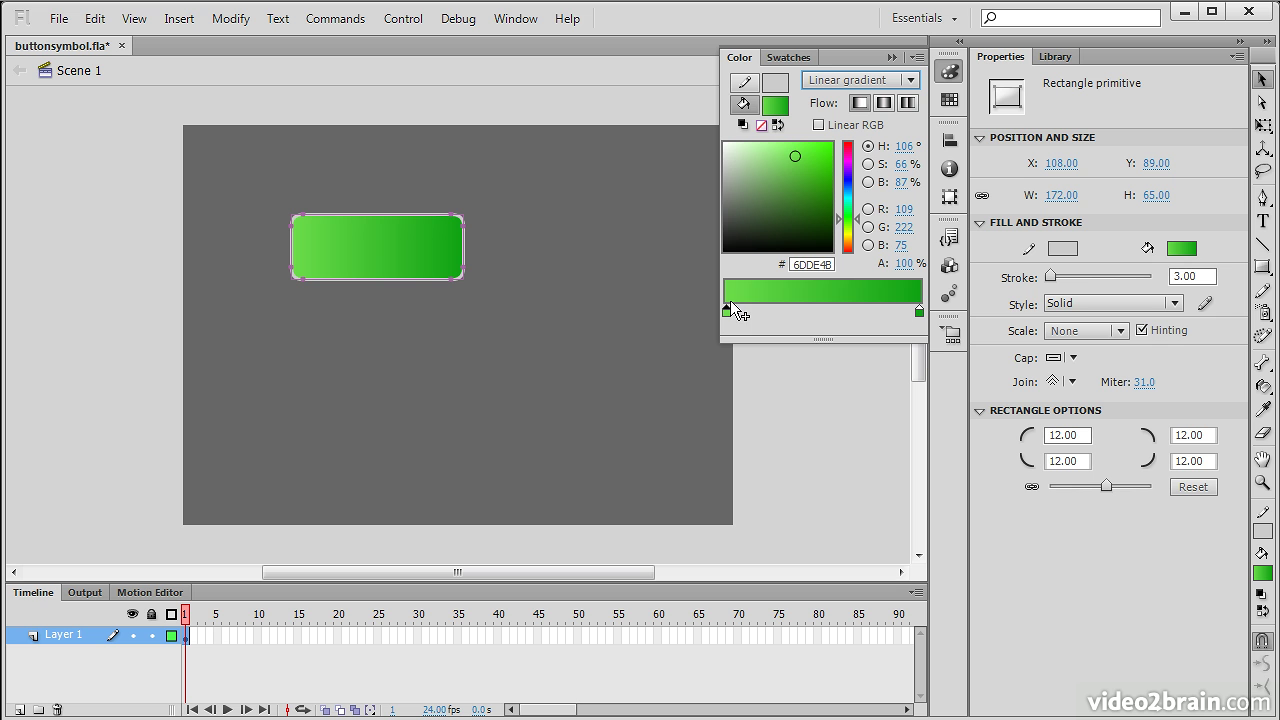
pyautogui.moveTo(748, 146); pyautogui.dragTo(711, 198)
pyautogui.click(919, 311)
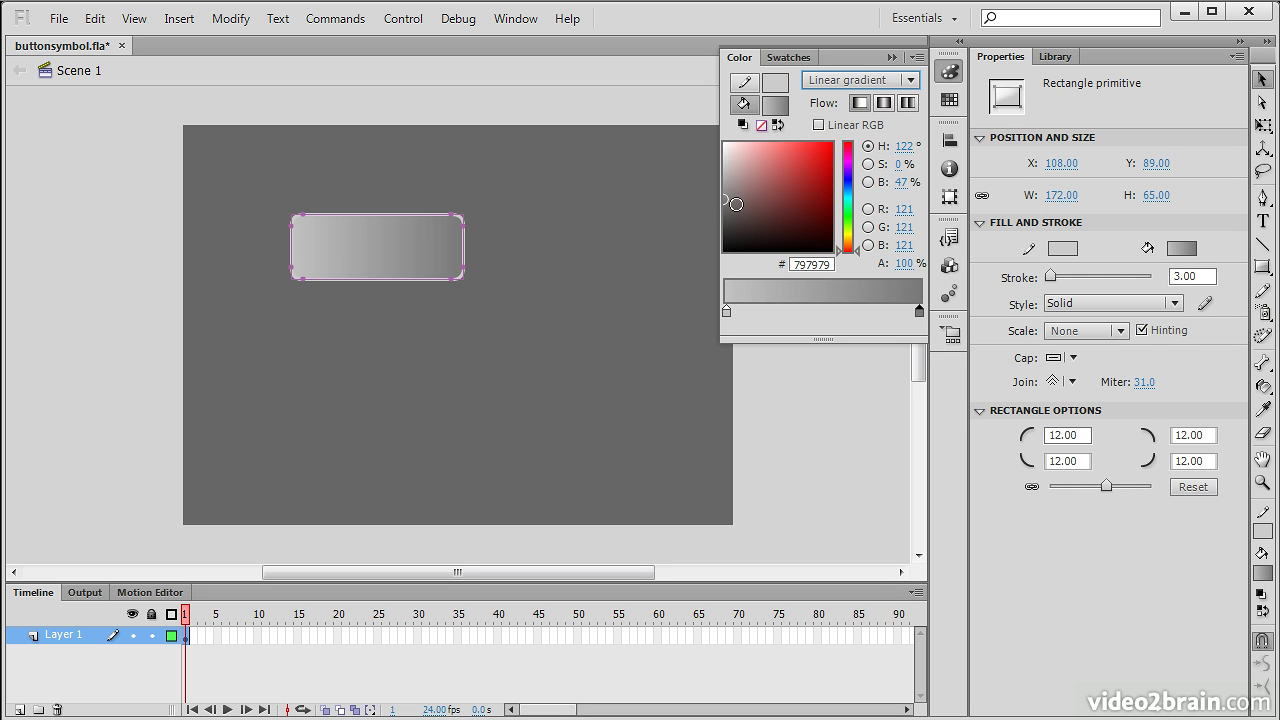
pyautogui.click(721, 211)
pyautogui.click(726, 312)
pyautogui.click(727, 185)
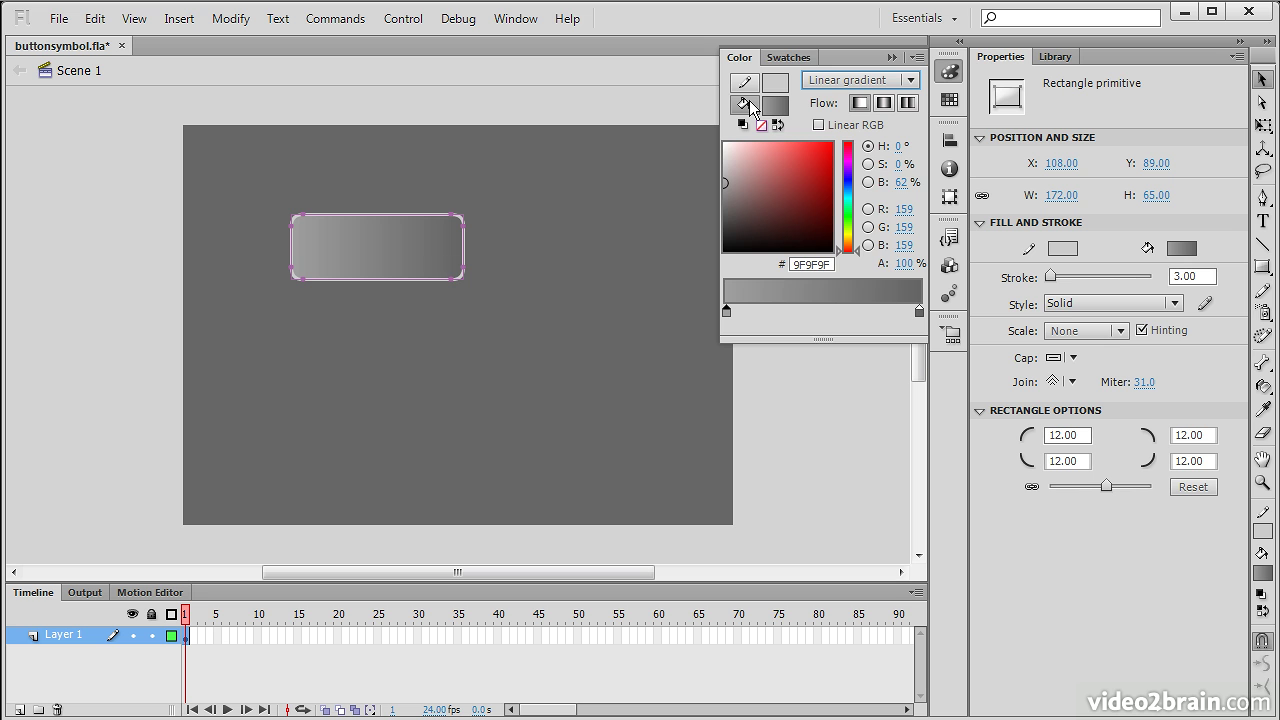
pyautogui.click(891, 57)
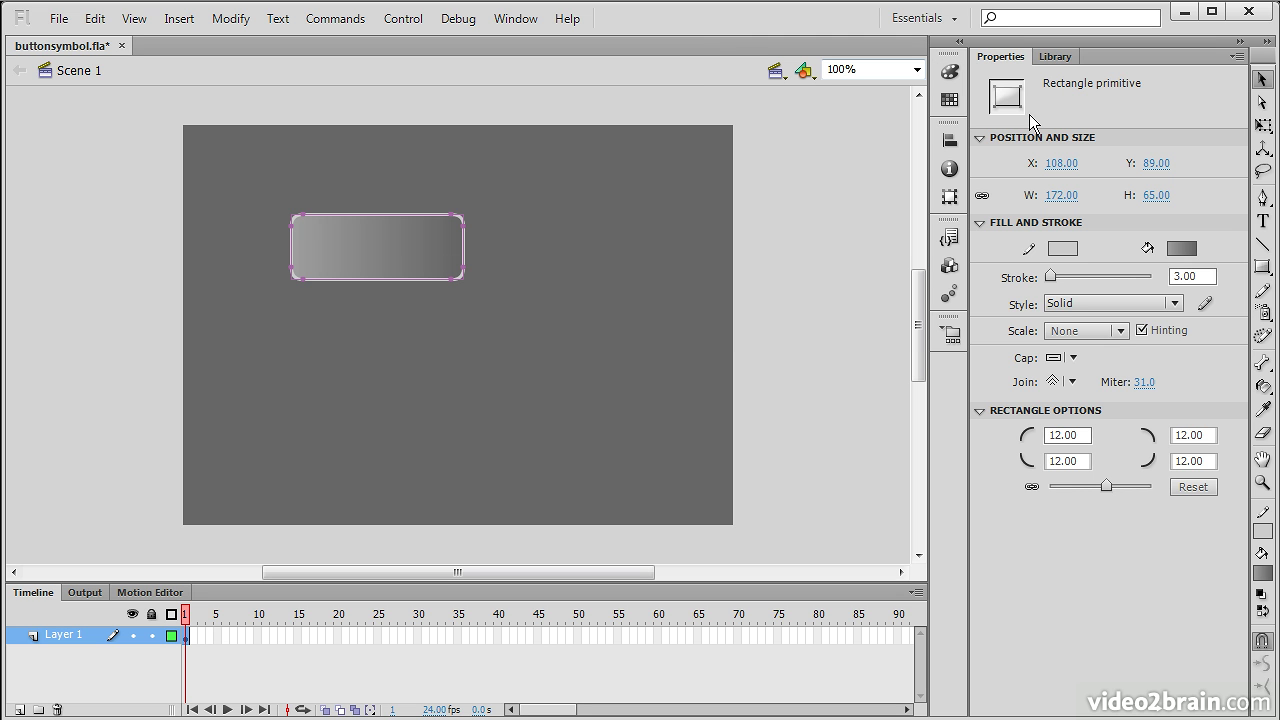
# Step: Use Gradient Transform to make the fill run vertically, lighter at the top, and shorten it to fit within the rectangle's height
pyautogui.click(1263, 124)
pyautogui.click(1153, 148)
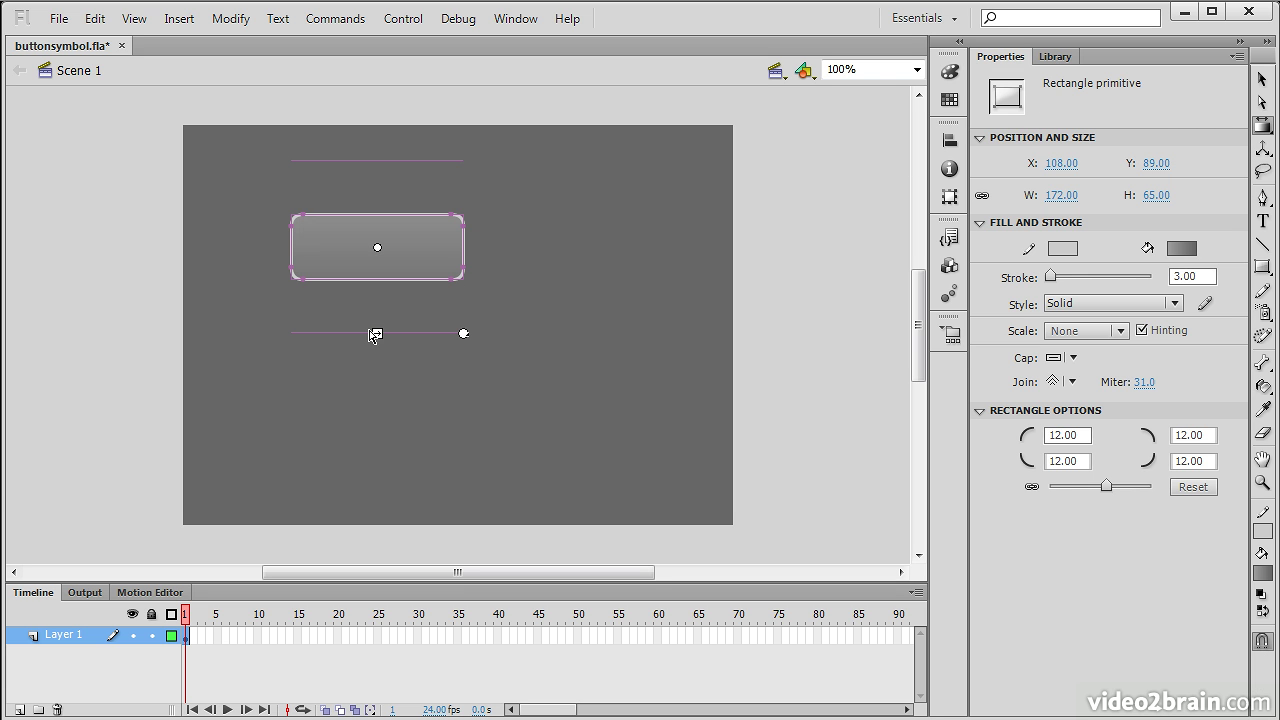
pyautogui.moveTo(377, 331); pyautogui.dragTo(377, 269)
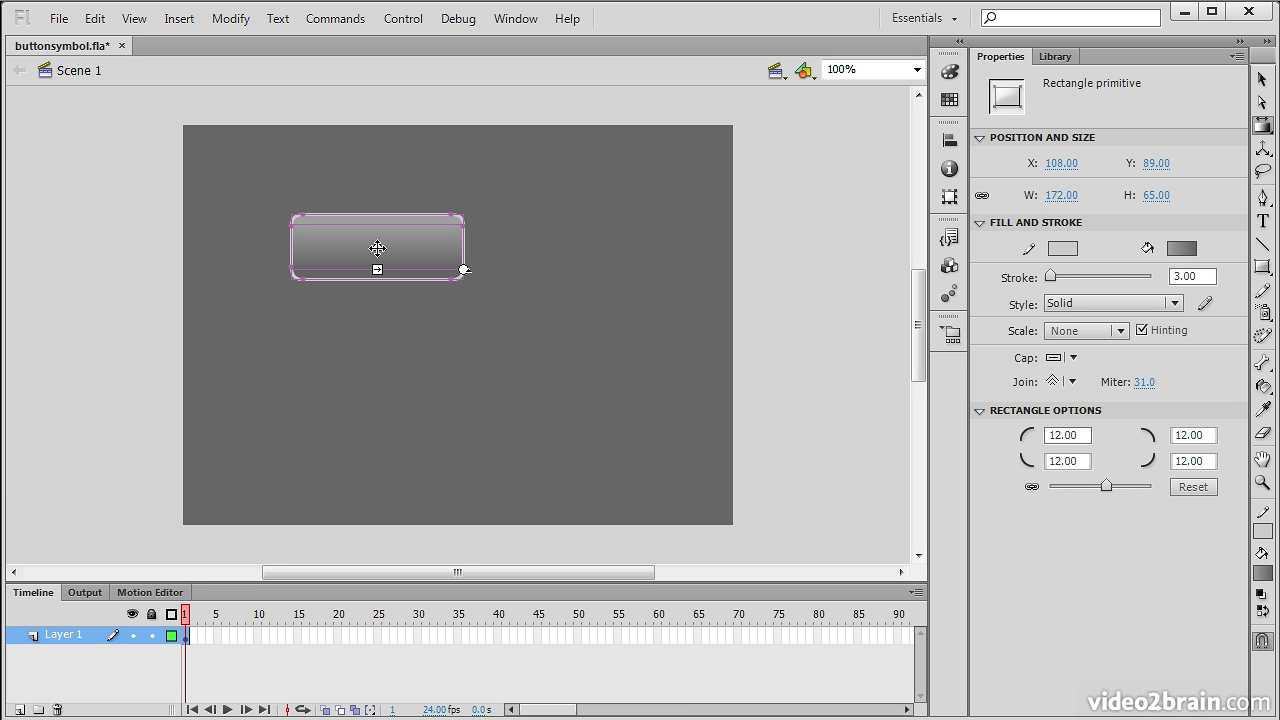
pyautogui.click(402, 414)
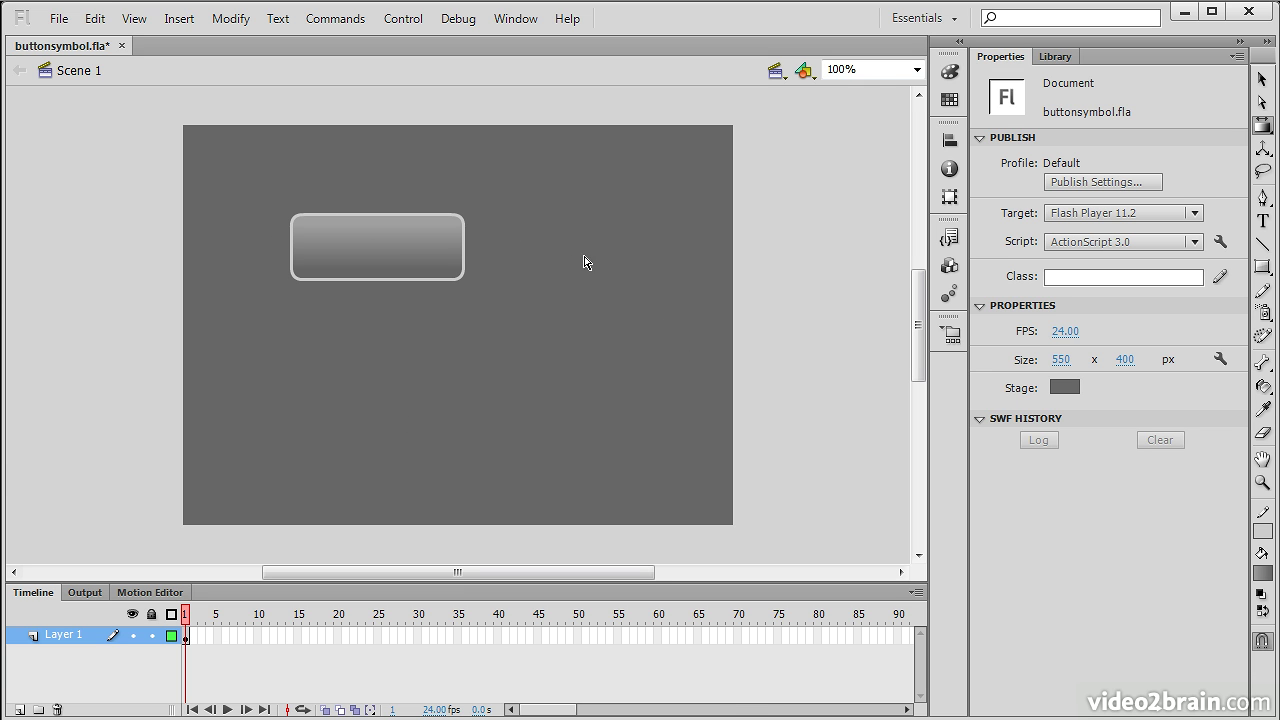
# Step: Start converting the rectangle to a symbol, naming it ButtonBasic and setting its type to Button
pyautogui.click(1263, 84)
pyautogui.moveTo(210, 162); pyautogui.dragTo(600, 366)
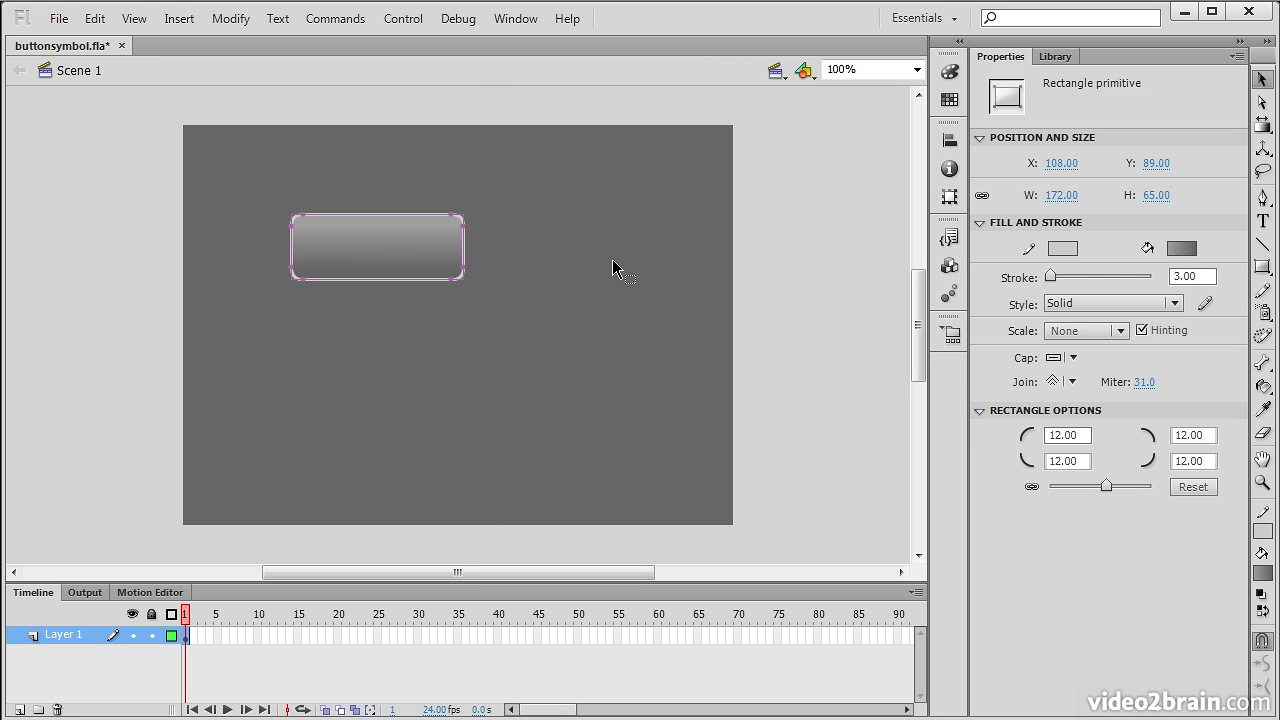
pyautogui.click(231, 18)
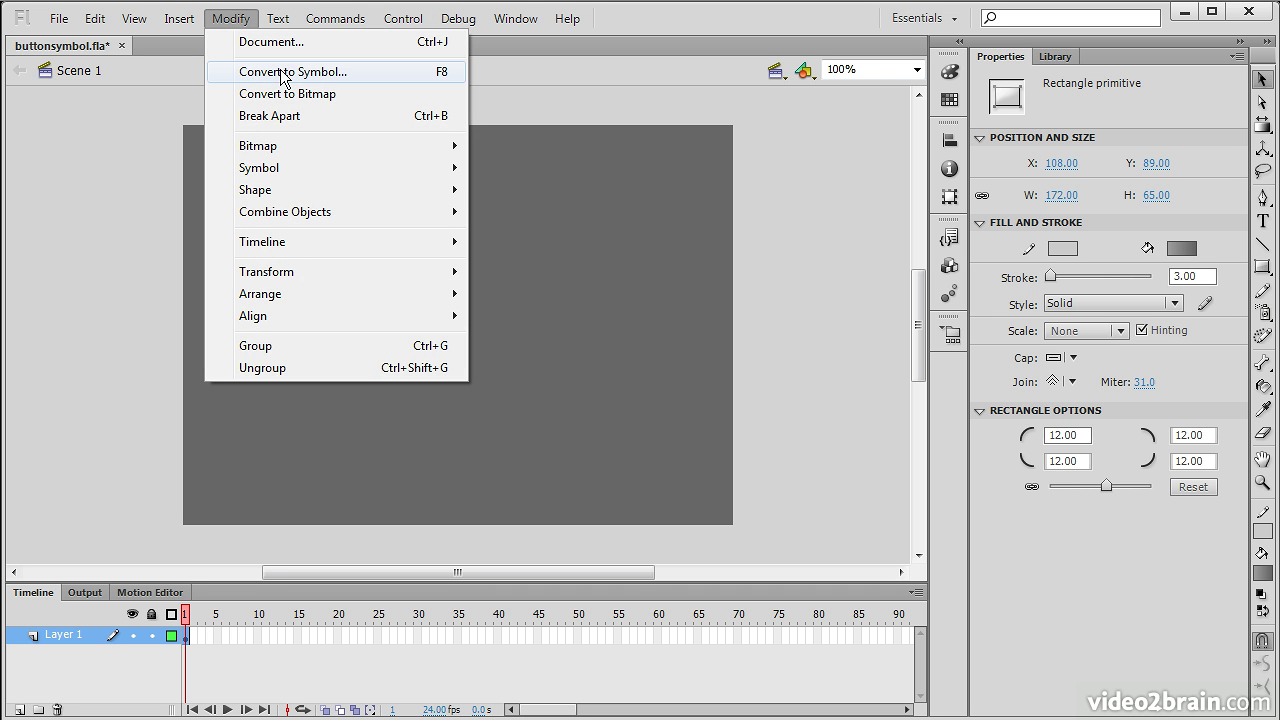
pyautogui.click(282, 72)
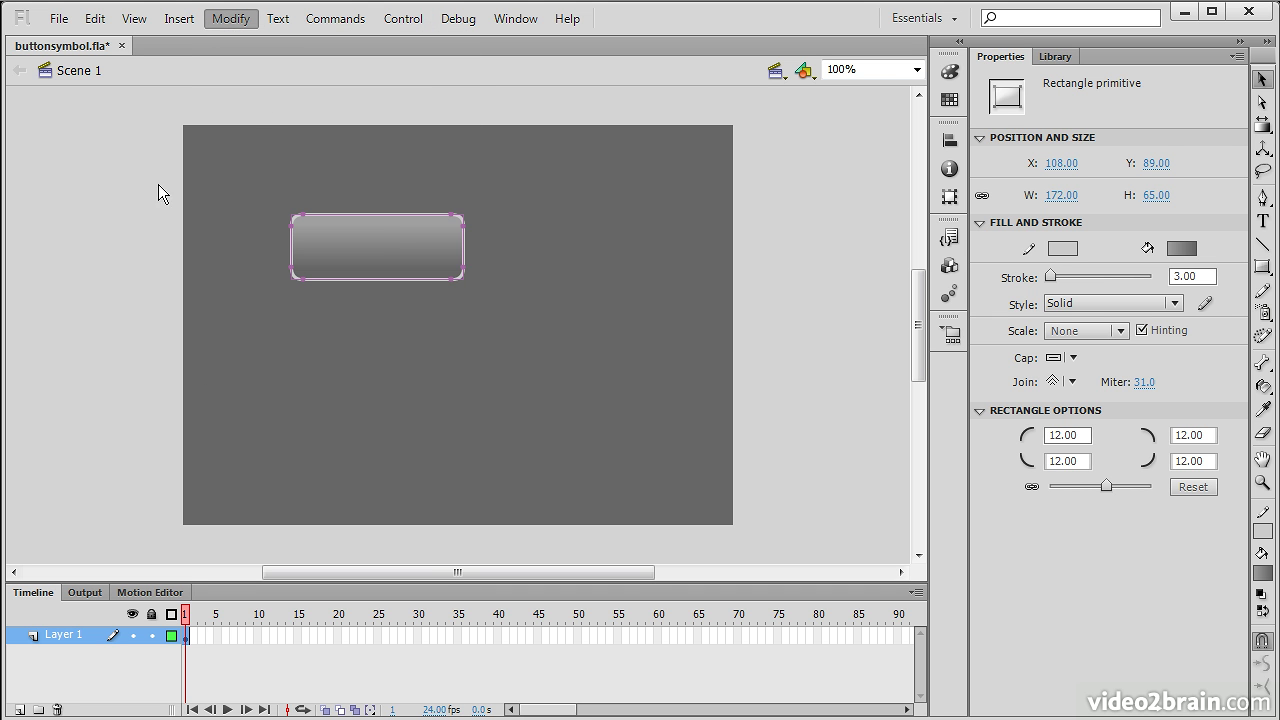
pyautogui.click(521, 199)
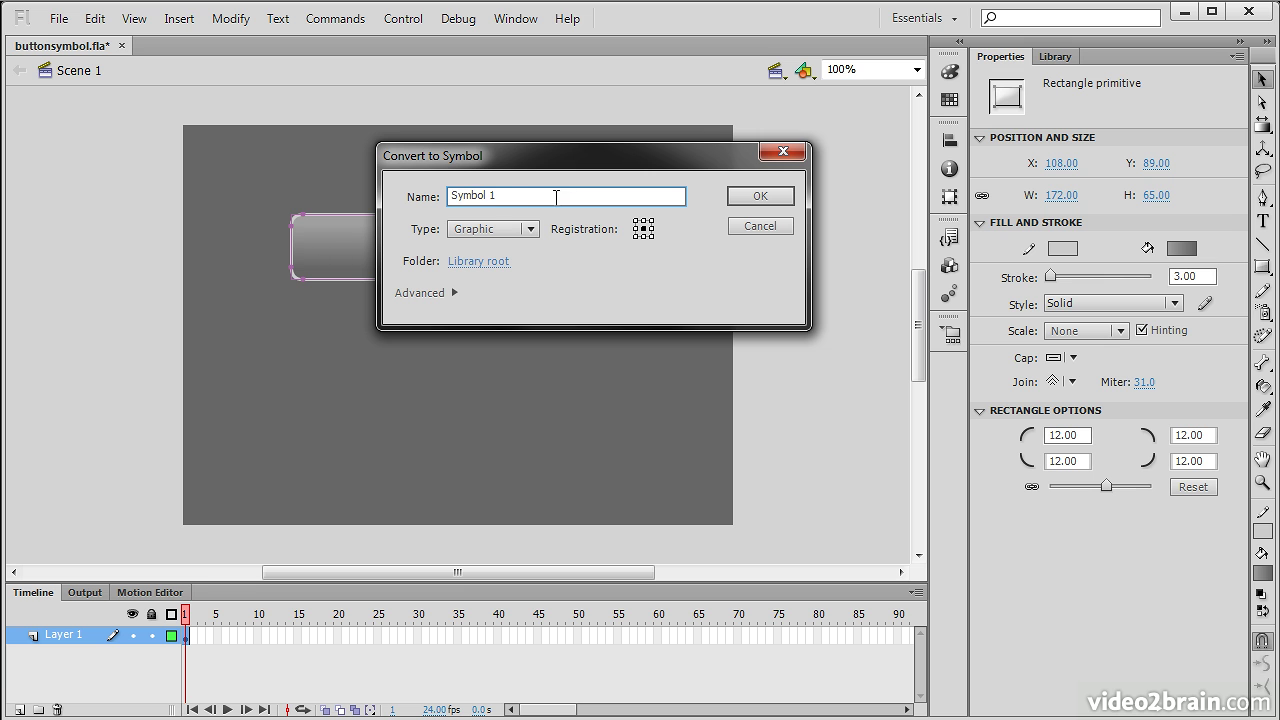
pyautogui.hotkey('ctrl', 'a')
pyautogui.write('B')
pyautogui.click(530, 230)
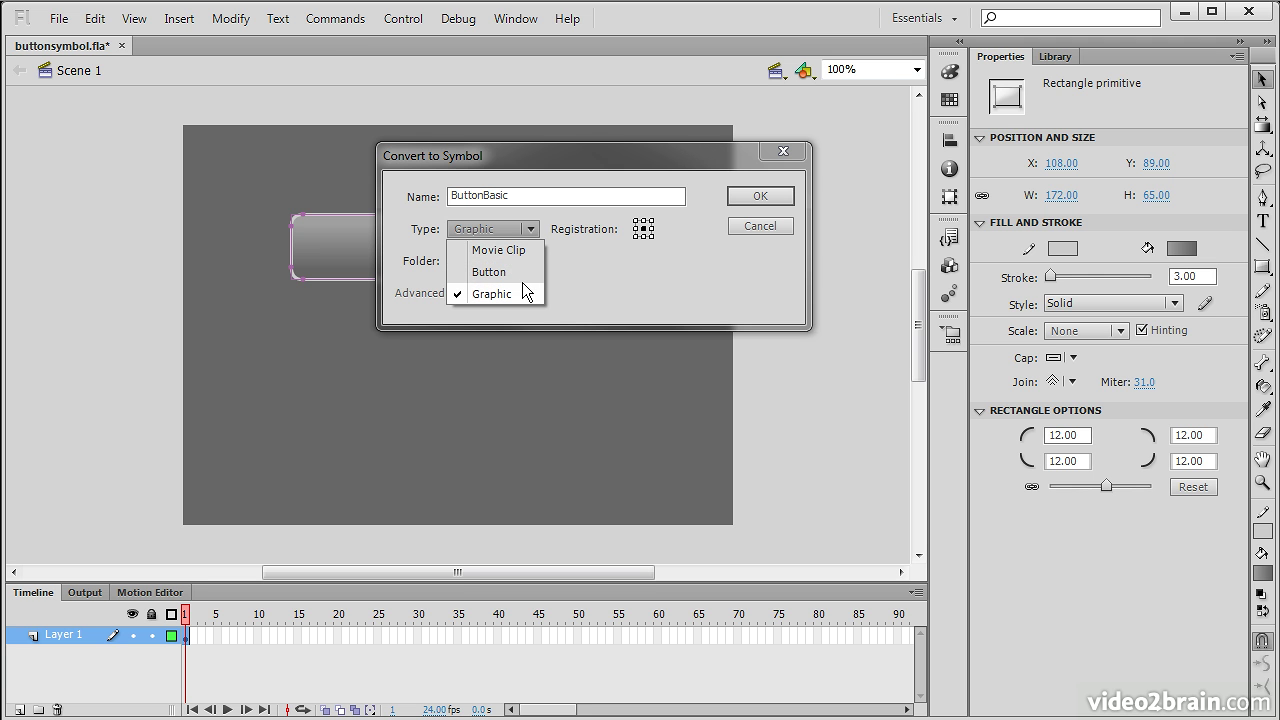
pyautogui.click(526, 271)
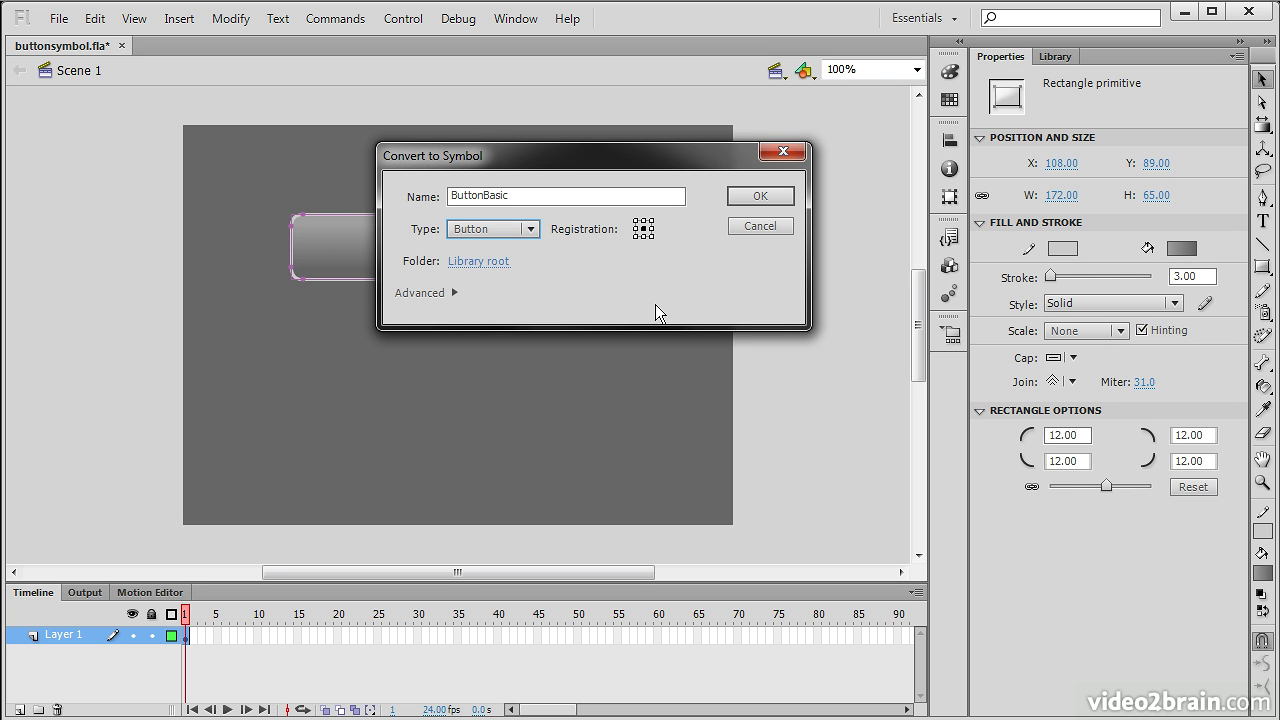
# Step: Expand the advanced symbol options and enable Export for ActionScript together with Export in frame 1
pyautogui.click(453, 292)
pyautogui.moveTo(579, 159); pyautogui.dragTo(535, 31)
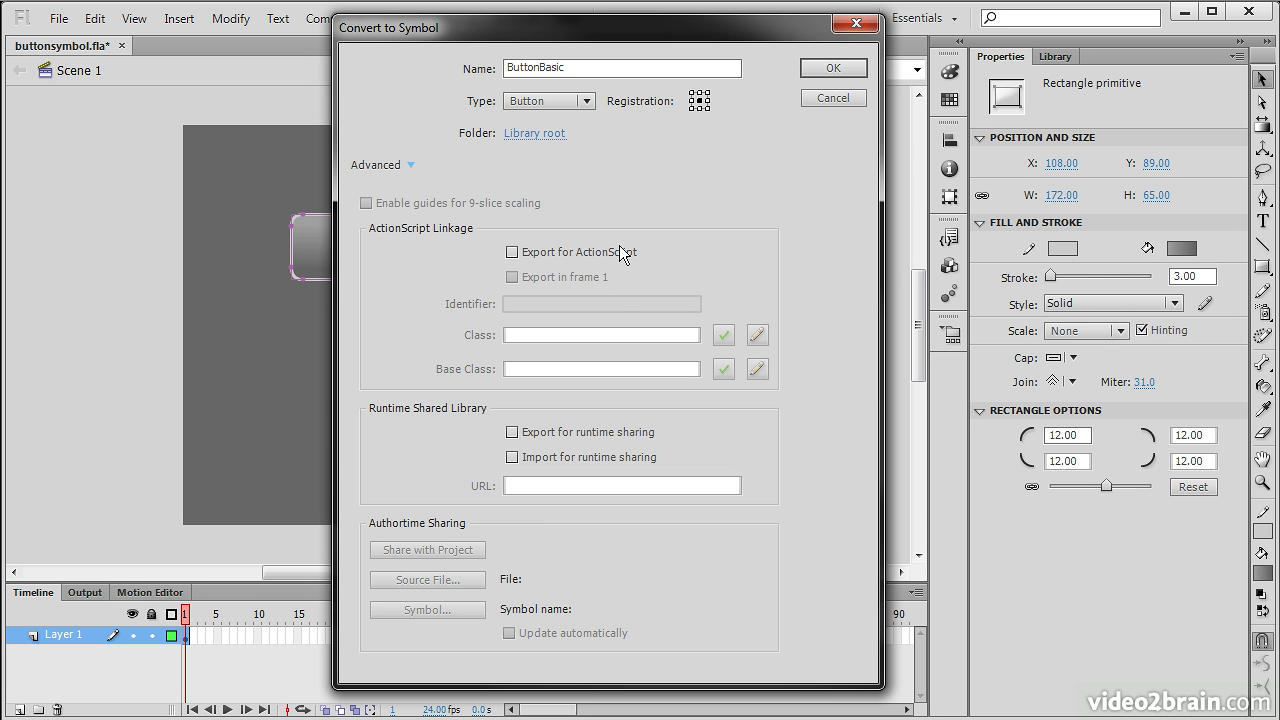
pyautogui.click(512, 253)
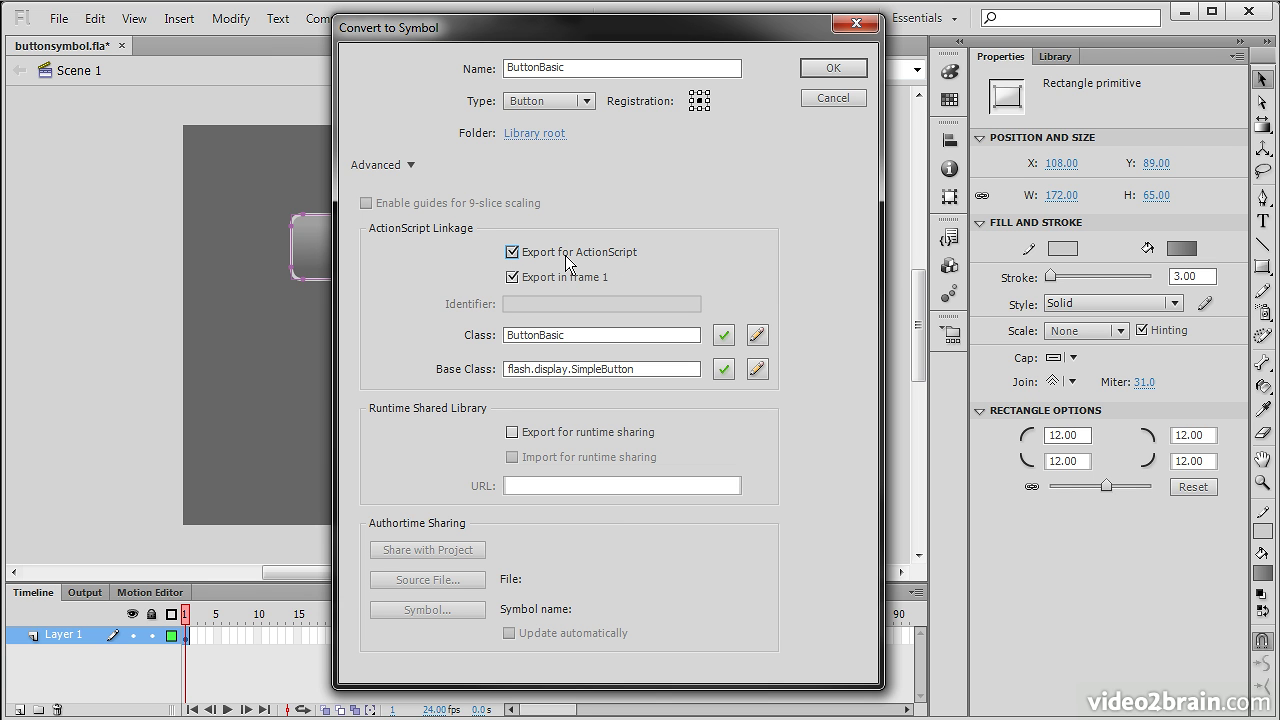
pyautogui.click(512, 277)
pyautogui.click(513, 278)
# Step: Compare the symbol's name with its ActionScript class, and examine the base class it extends
pyautogui.click(606, 335)
pyautogui.moveTo(593, 335); pyautogui.dragTo(505, 335)
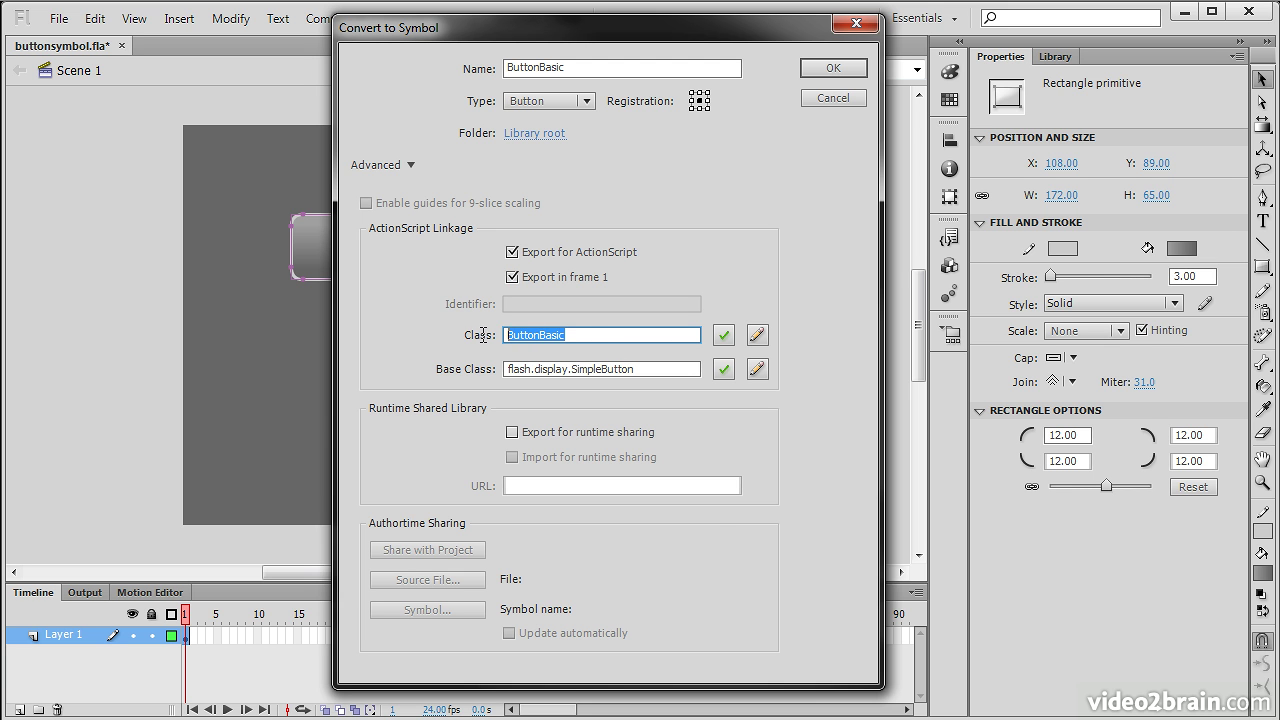
pyautogui.click(591, 335)
pyautogui.doubleClick(576, 66)
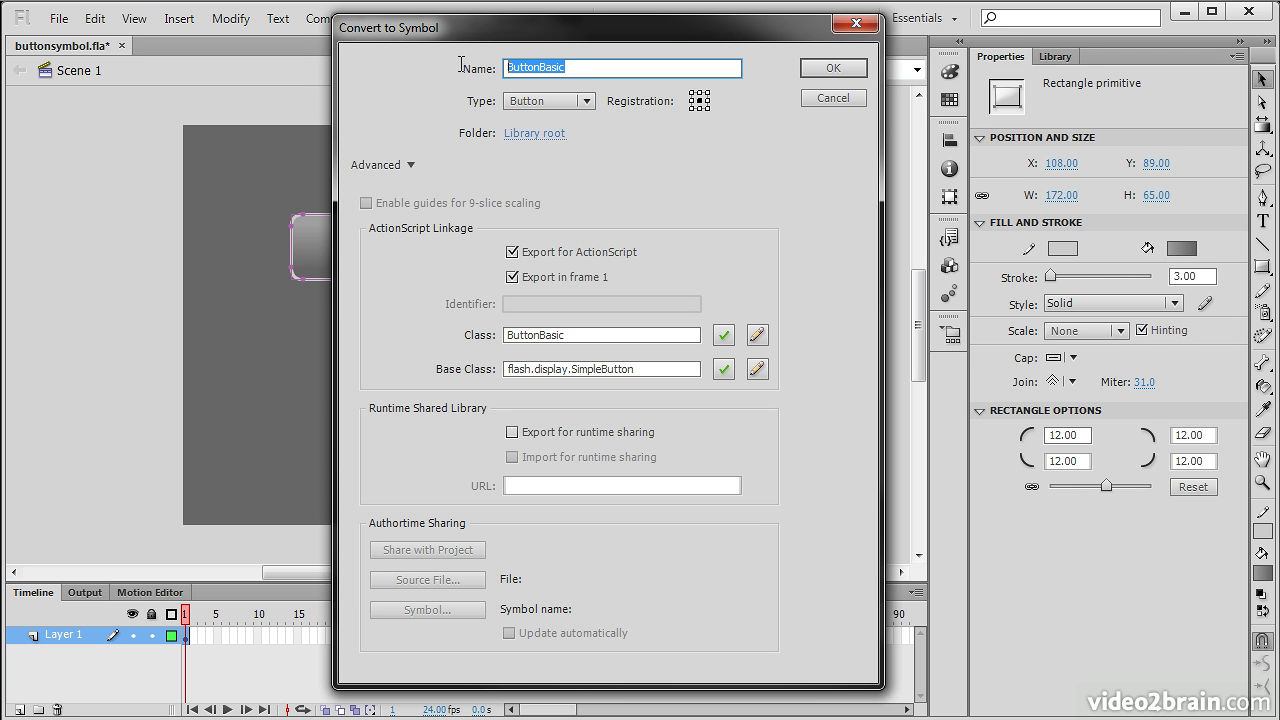
pyautogui.doubleClick(580, 336)
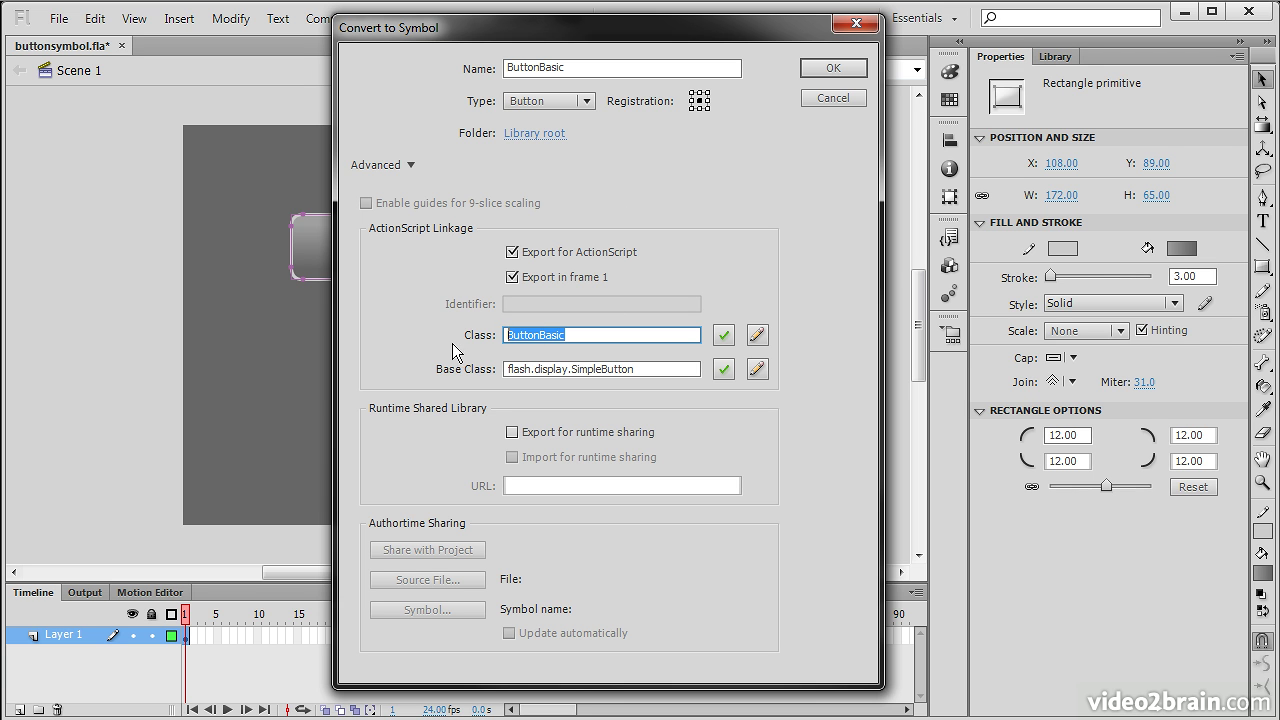
pyautogui.click(670, 369)
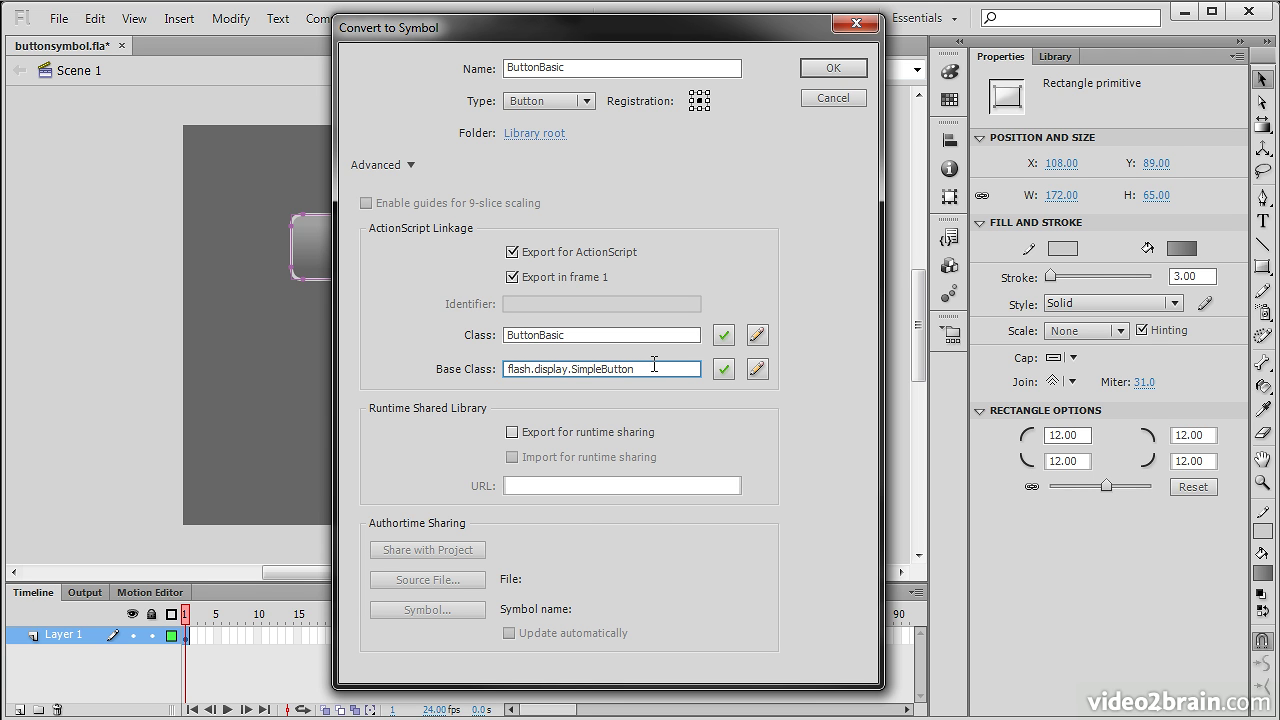
pyautogui.doubleClick(580, 335)
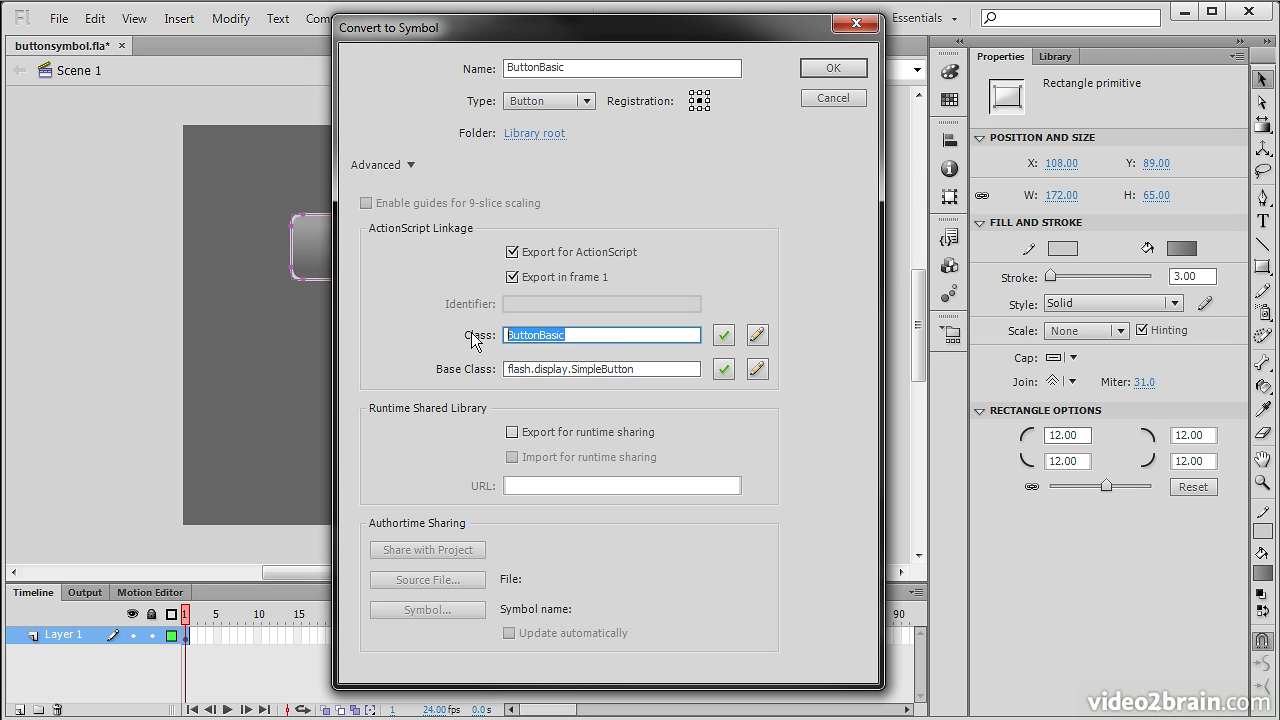
pyautogui.click(560, 369)
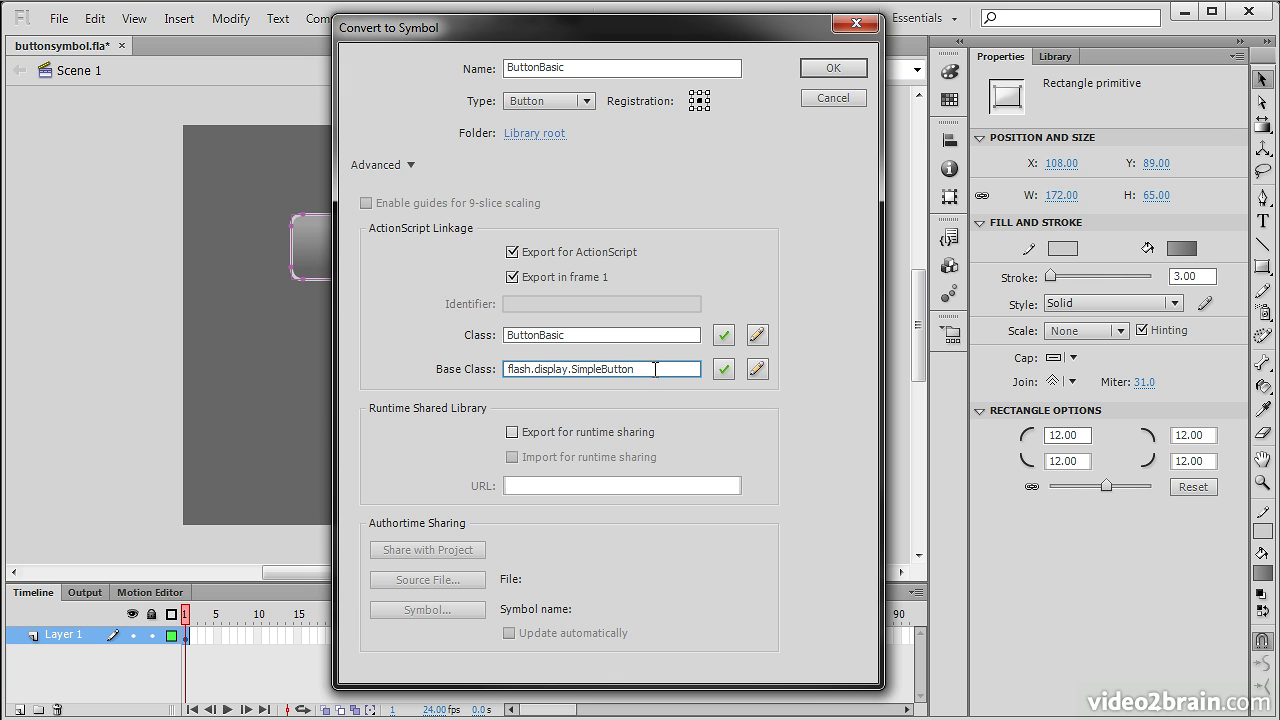
# Step: Try enabling Export for runtime sharing with its URL field, and turn the option off again
pyautogui.click(517, 432)
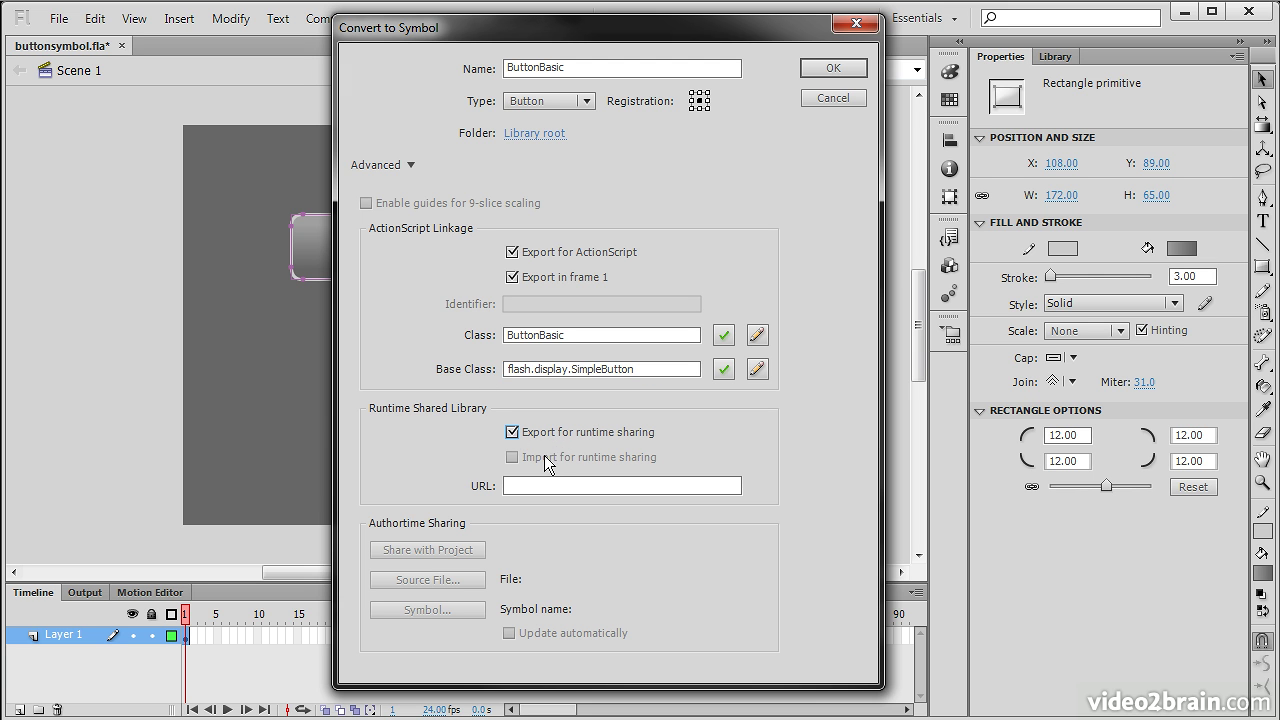
pyautogui.click(540, 485)
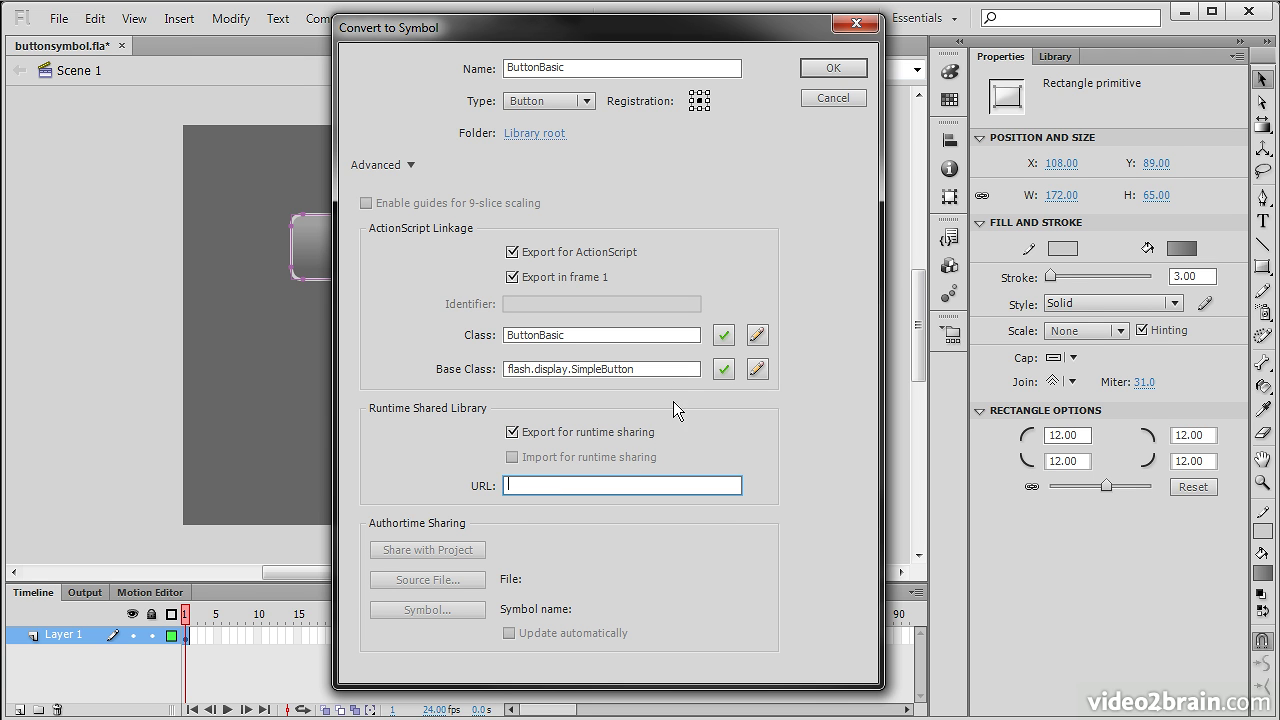
pyautogui.click(513, 432)
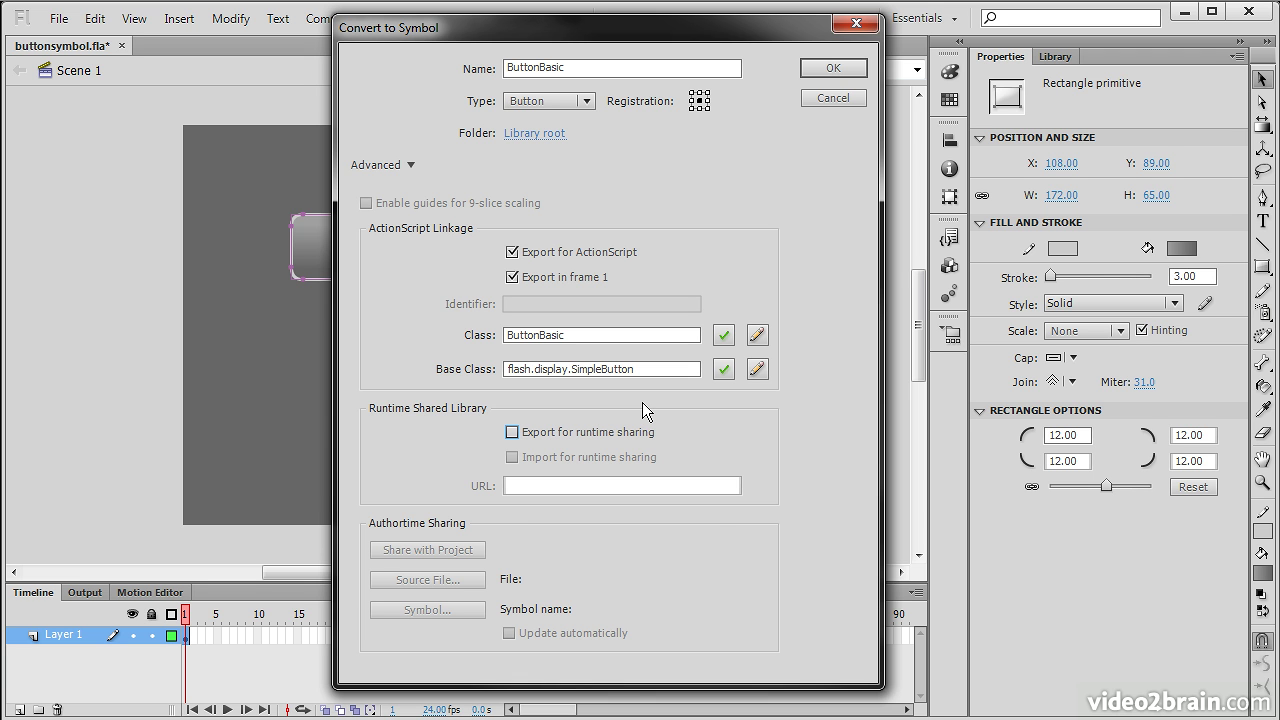
# Step: Turn off Export for ActionScript and collapse the advanced symbol options
pyautogui.click(512, 252)
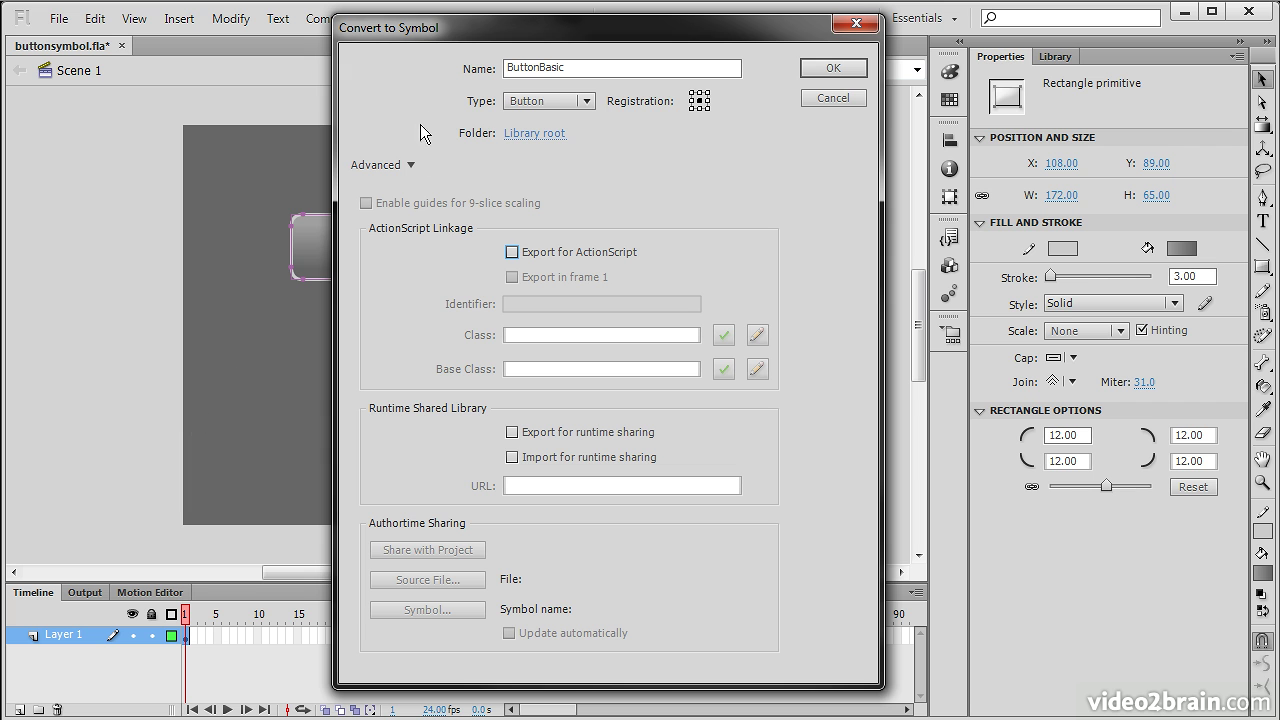
pyautogui.click(410, 165)
pyautogui.moveTo(555, 23); pyautogui.dragTo(598, 221)
# Step: Set the symbol's registration point to the top-left corner and create the ButtonBasic button symbol
pyautogui.moveTo(520, 268); pyautogui.dragTo(447, 267)
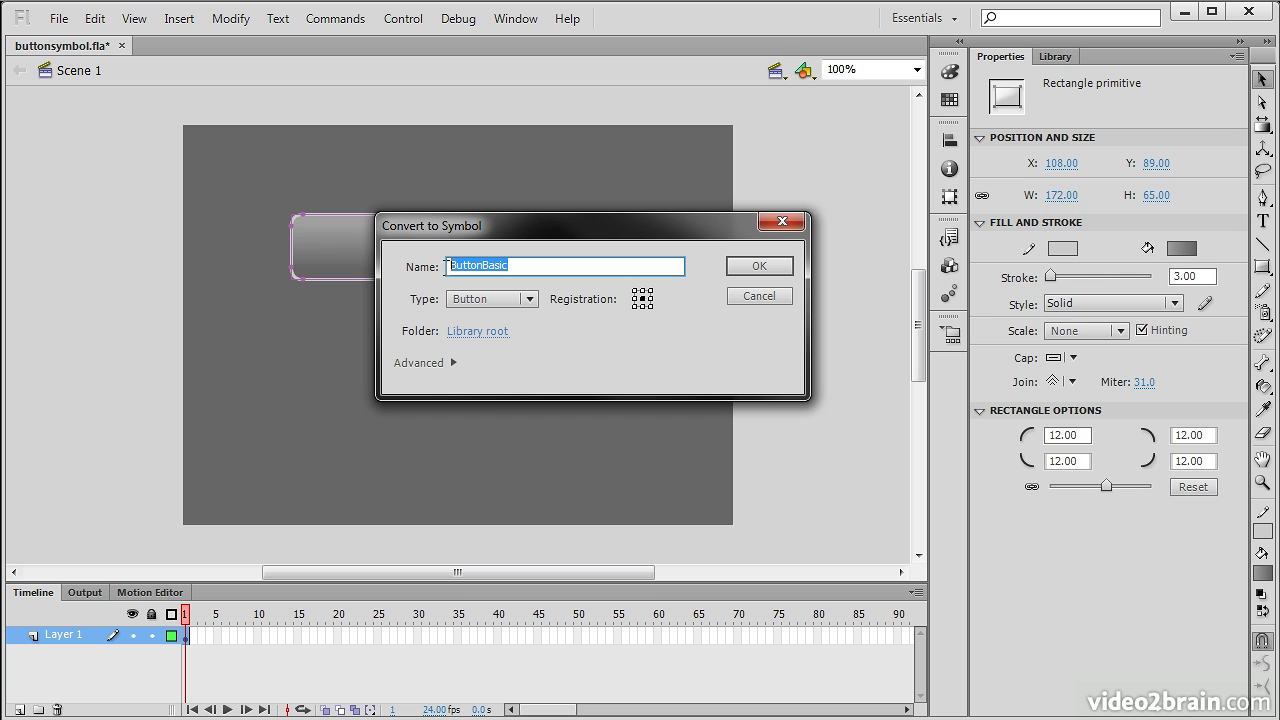
pyautogui.click(708, 294)
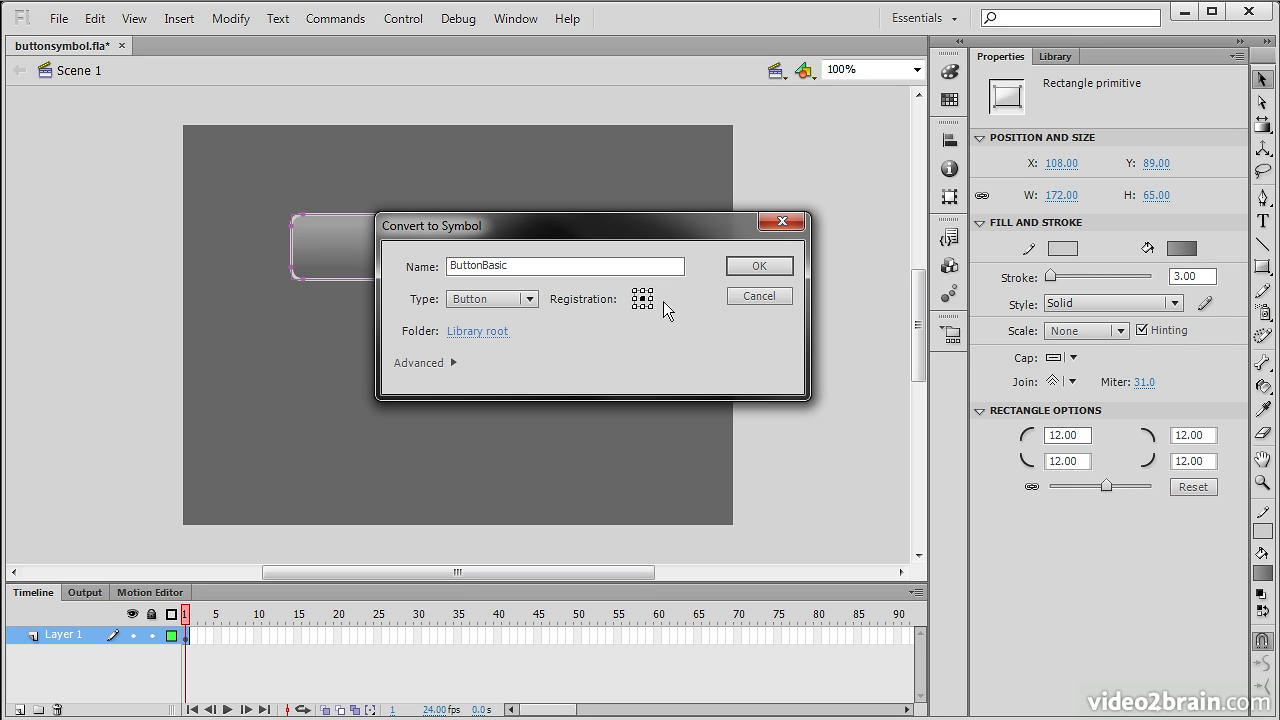
pyautogui.click(635, 291)
pyautogui.click(768, 271)
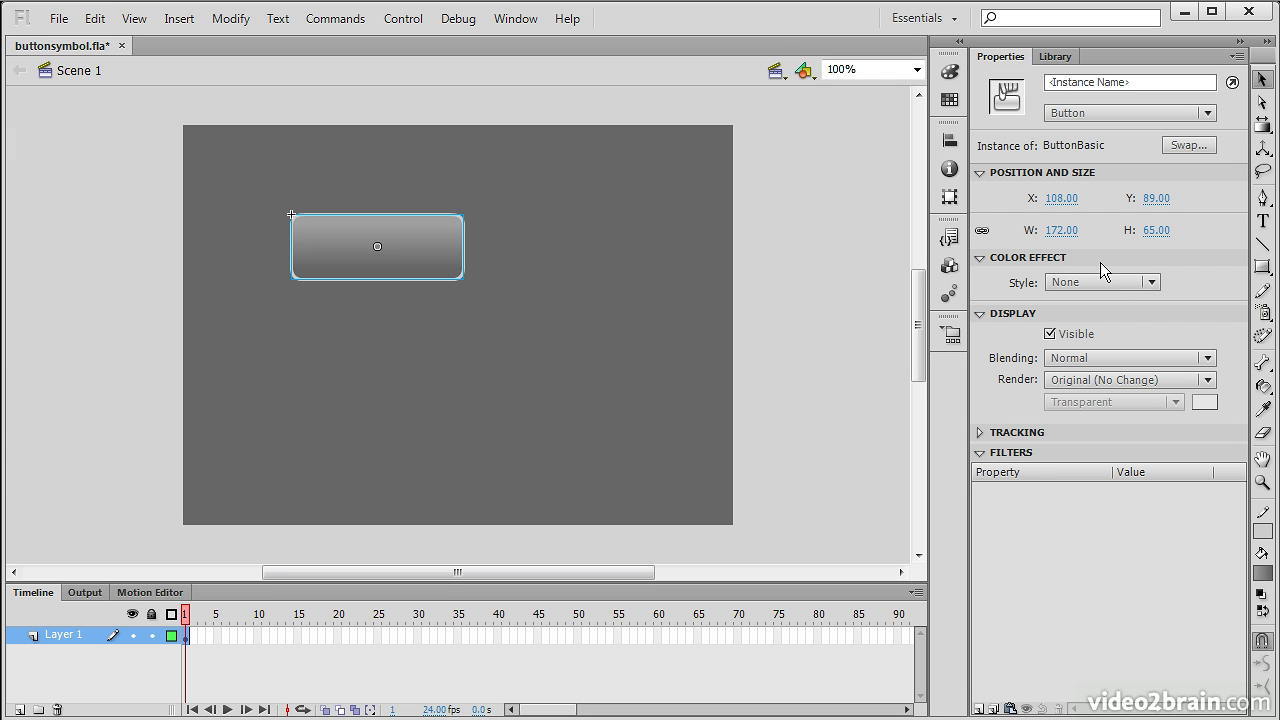
# Step: Apply a Brightness color effect of -27% to the button instance on the stage
pyautogui.click(1152, 284)
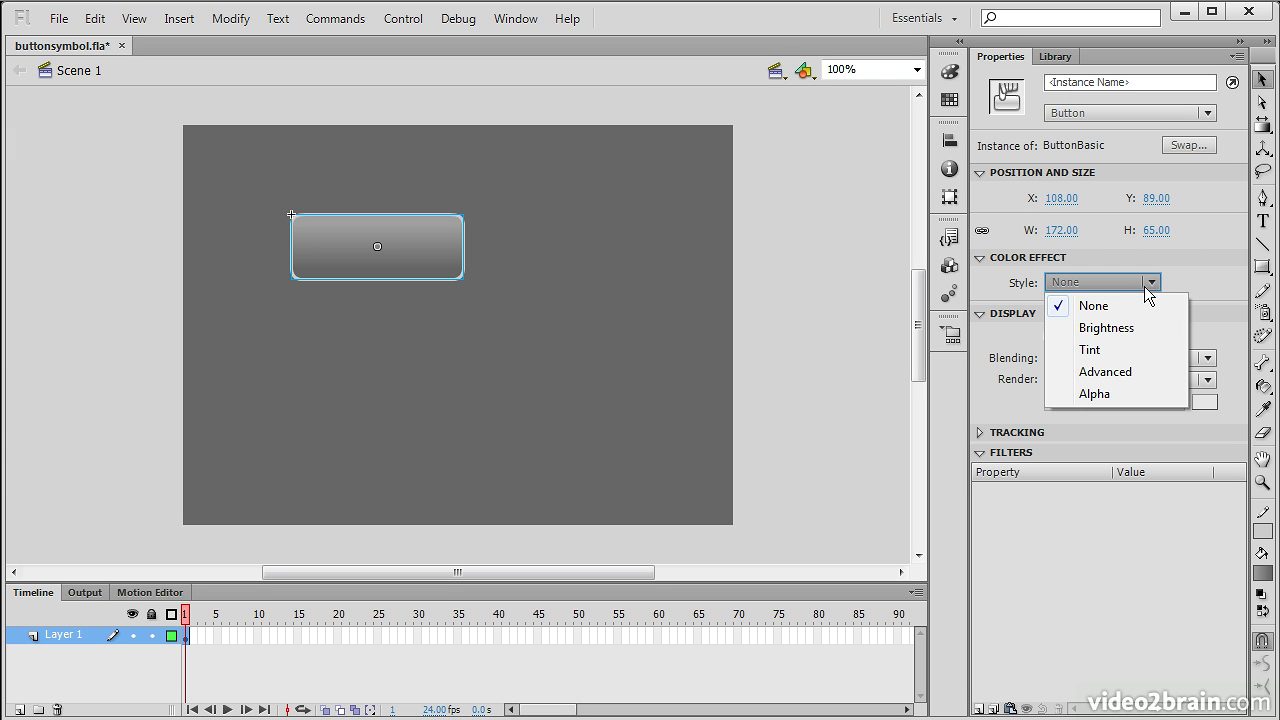
pyautogui.click(1125, 330)
pyautogui.moveTo(1066, 313)
pyautogui.mouseDown()
pyautogui.moveTo(1054, 313)
pyautogui.moveTo(1088, 313)
pyautogui.mouseUp()
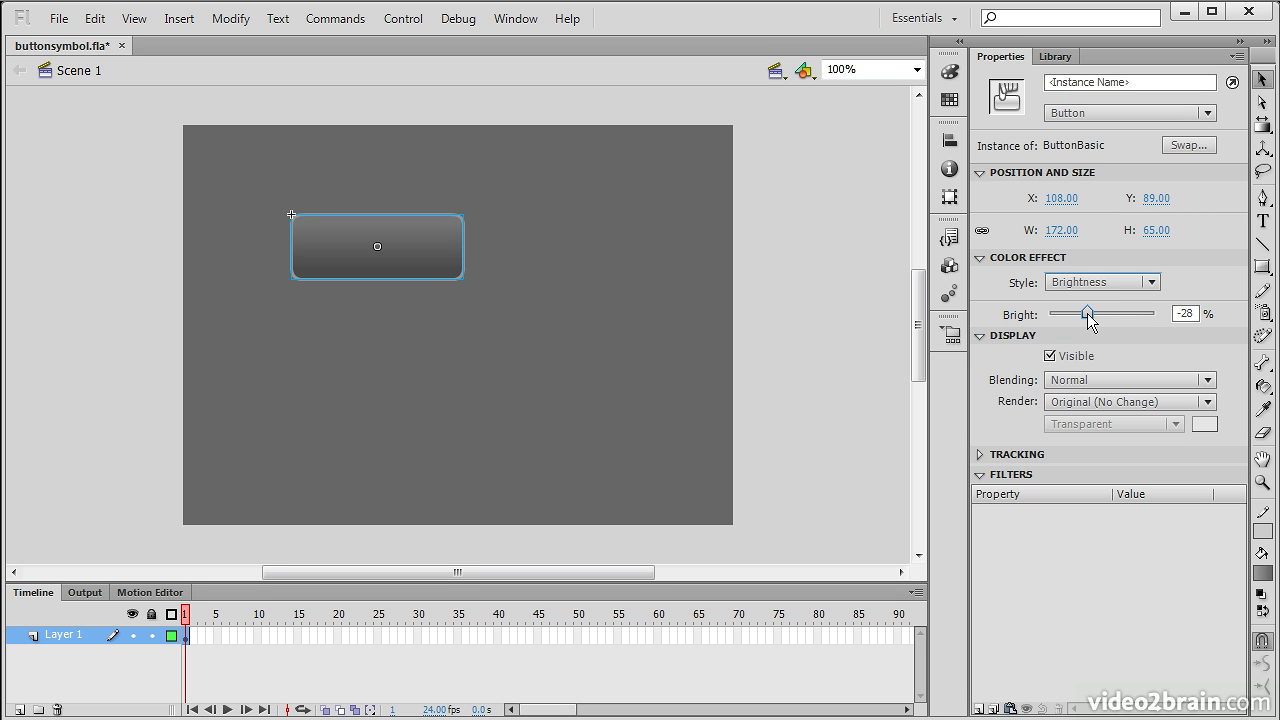
pyautogui.click(1104, 281)
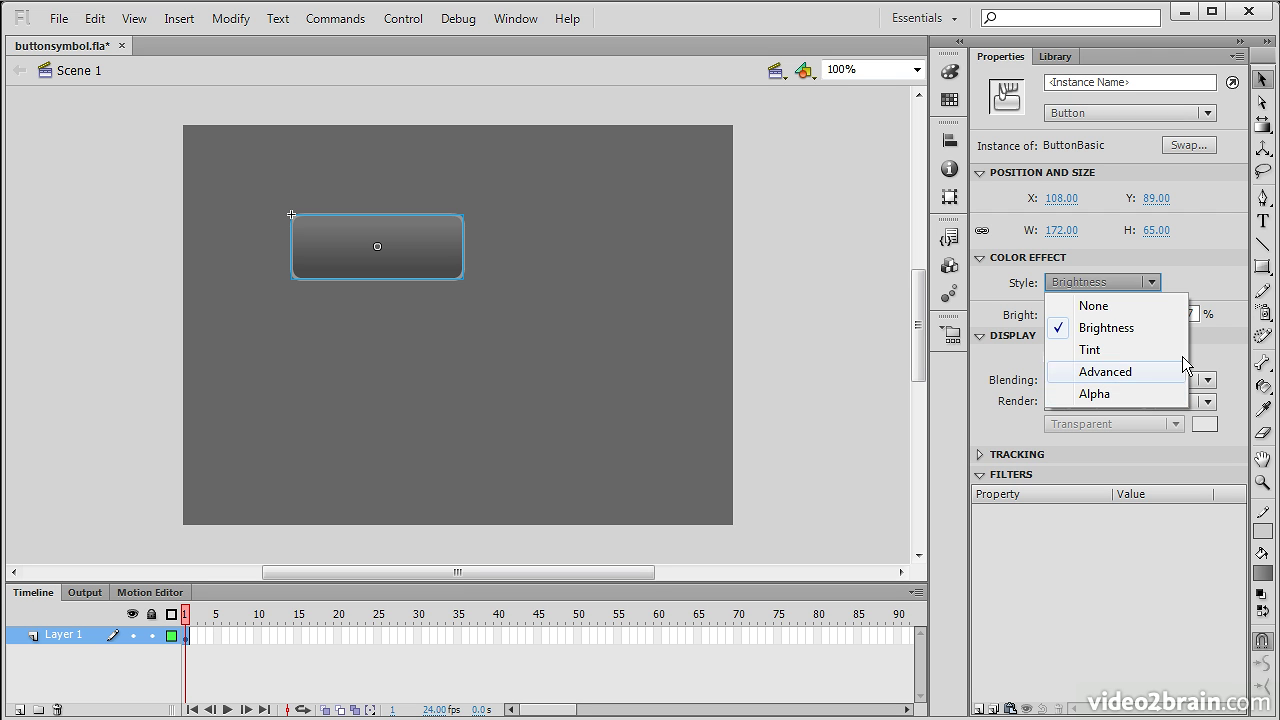
pyautogui.click(1216, 345)
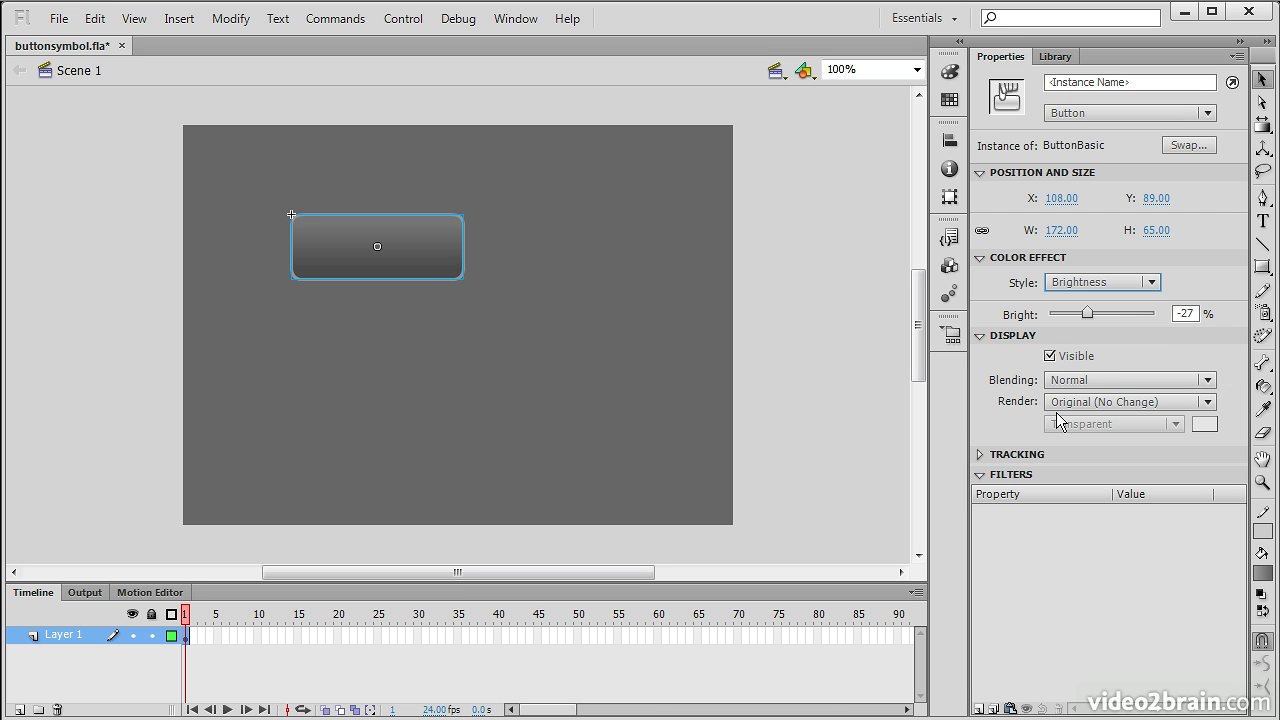
# Step: Hide the button instance, reselect it on the stage and make it visible again
pyautogui.click(1050, 357)
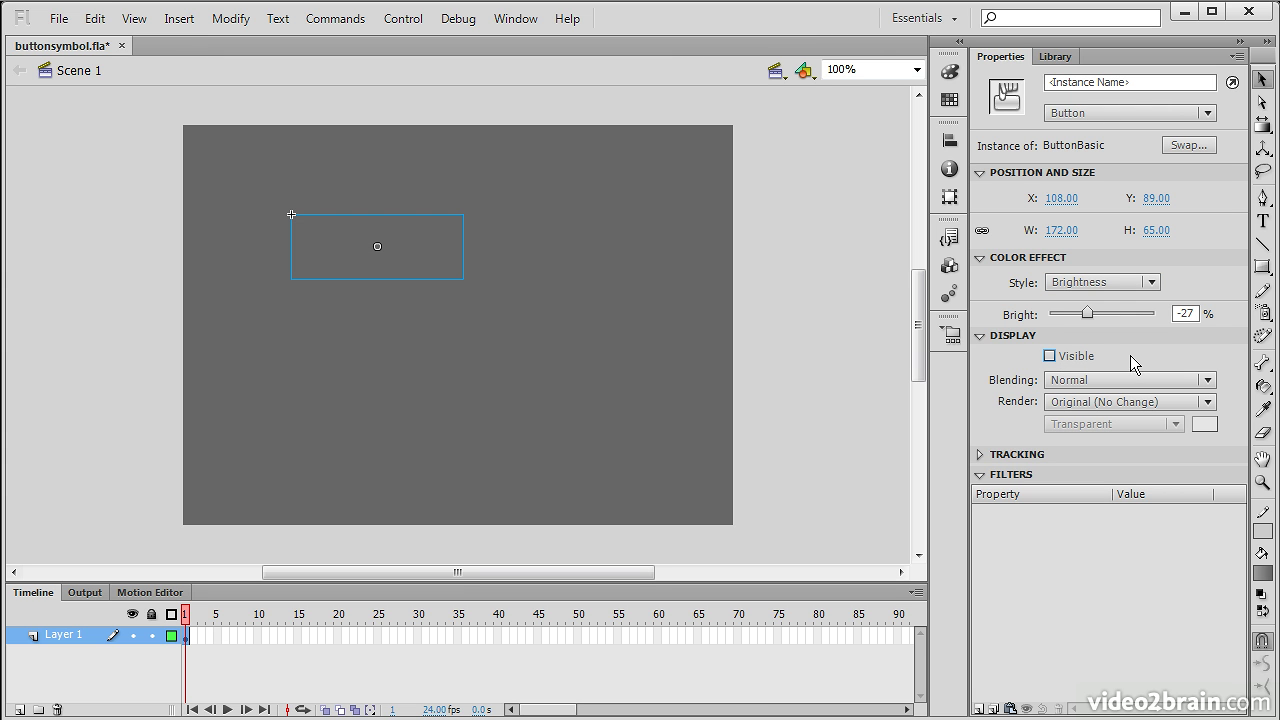
pyautogui.click(712, 333)
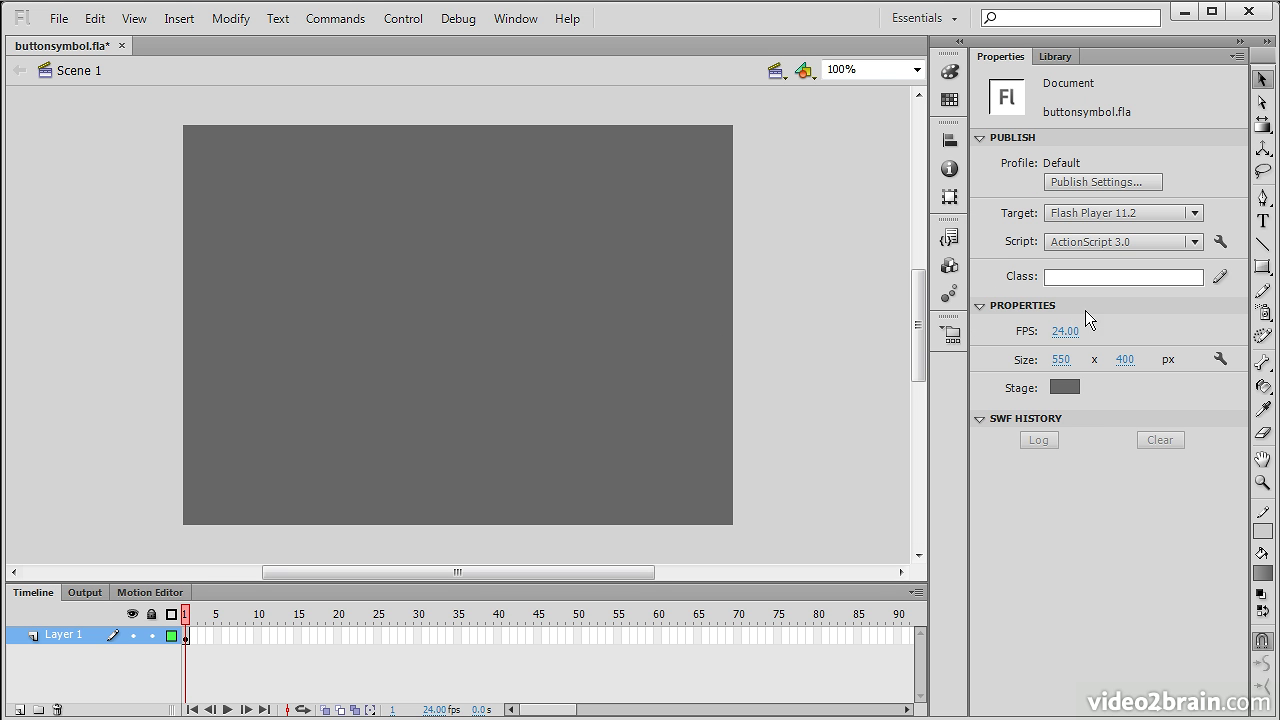
pyautogui.click(380, 252)
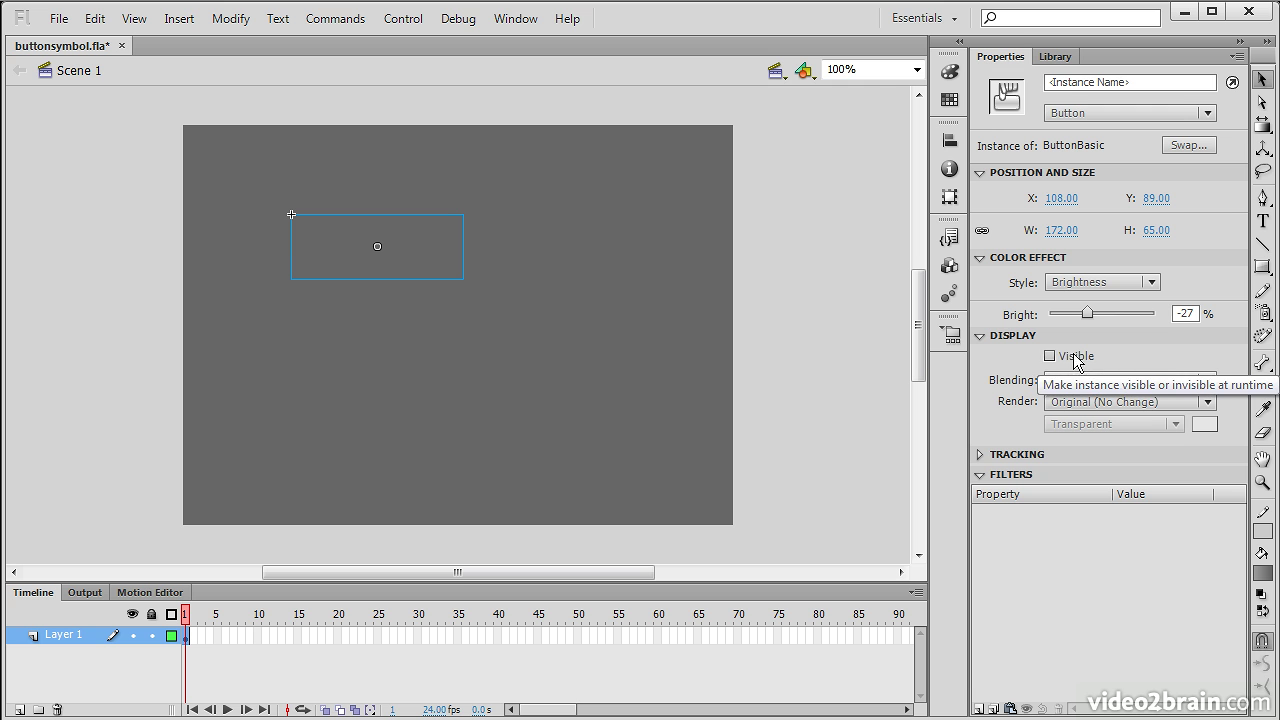
pyautogui.click(1050, 356)
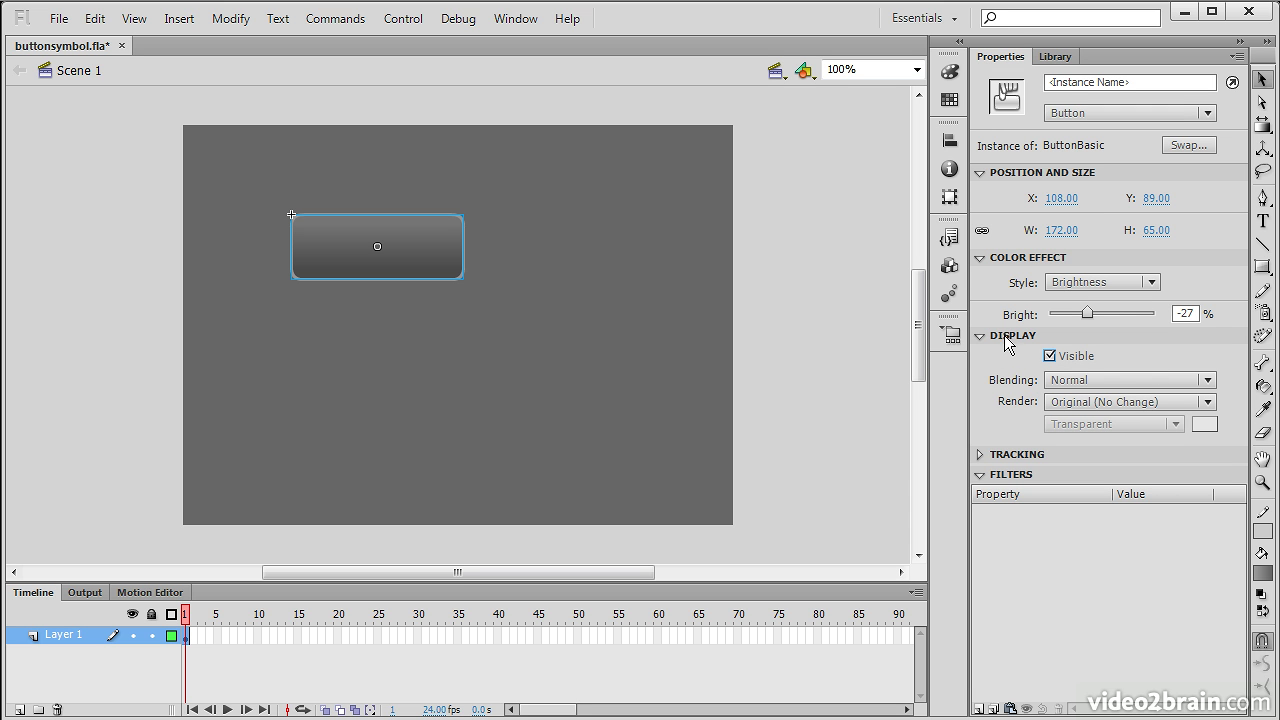
# Step: Examine the blending modes, render options, tracking options and filters available for the button instance
pyautogui.click(1204, 381)
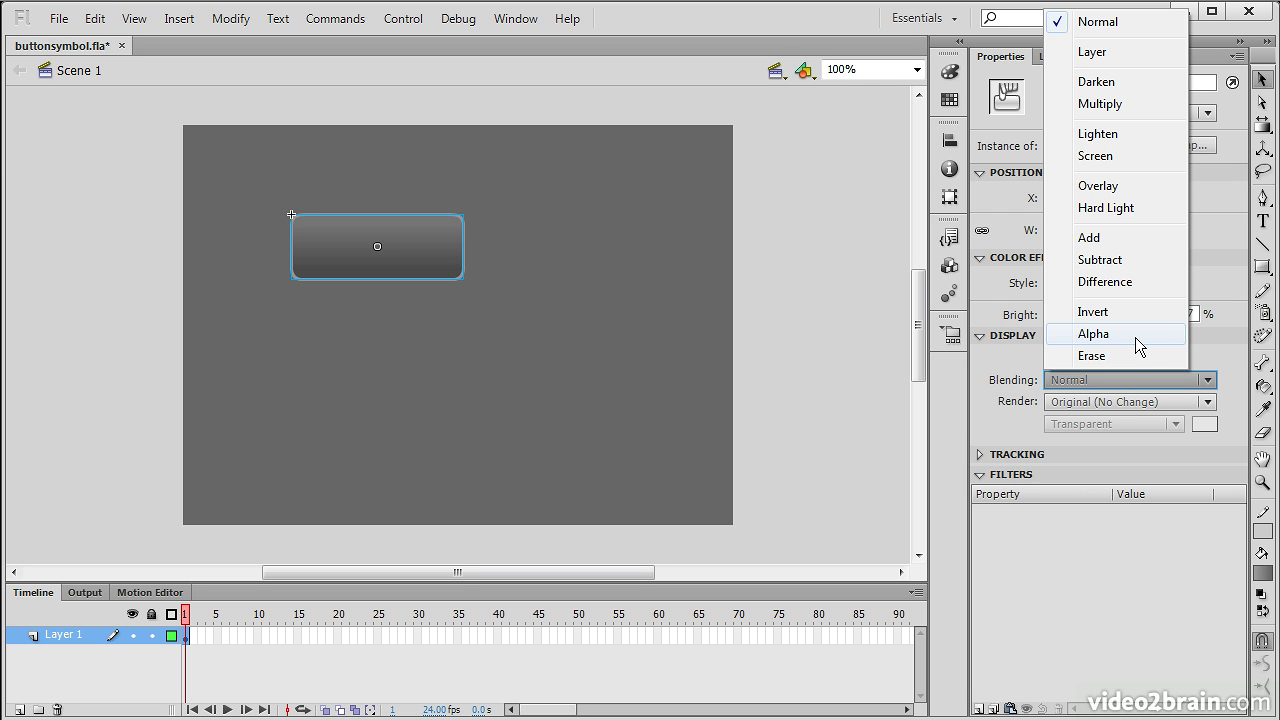
pyautogui.press('Escape')
pyautogui.click(1130, 402)
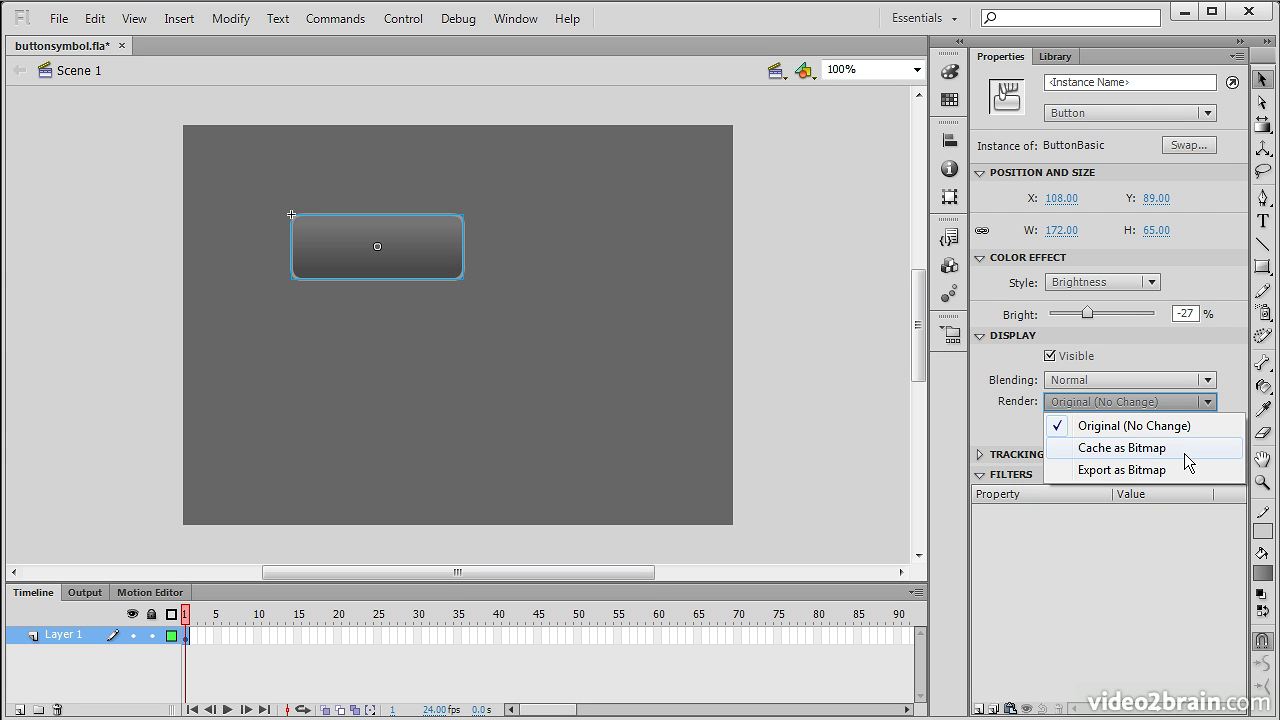
pyautogui.click(986, 443)
pyautogui.click(1170, 479)
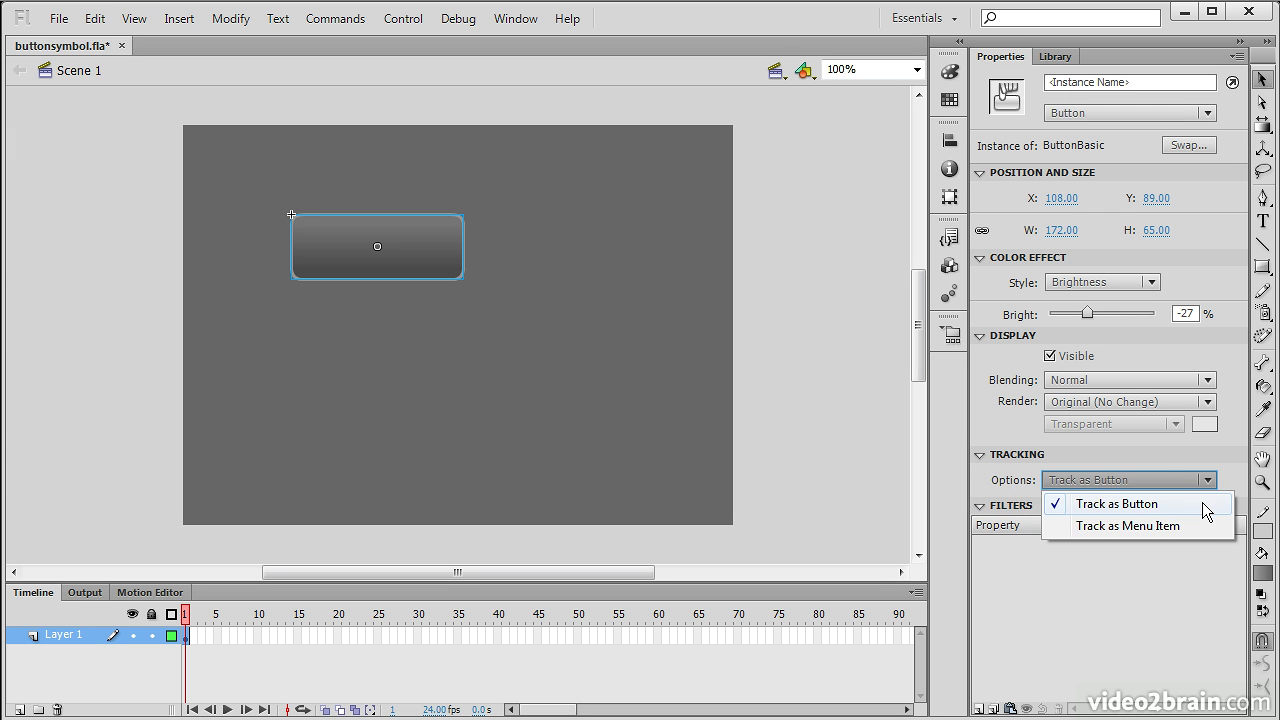
pyautogui.click(1195, 479)
pyautogui.click(980, 454)
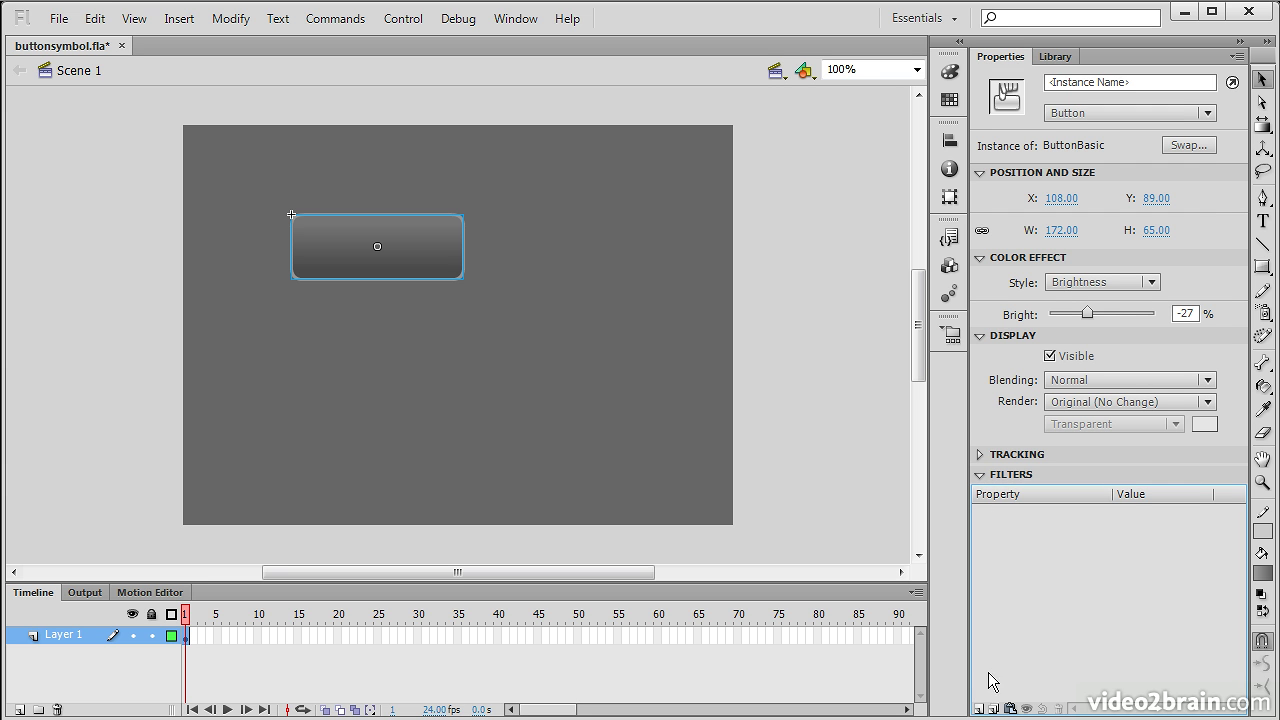
pyautogui.click(981, 708)
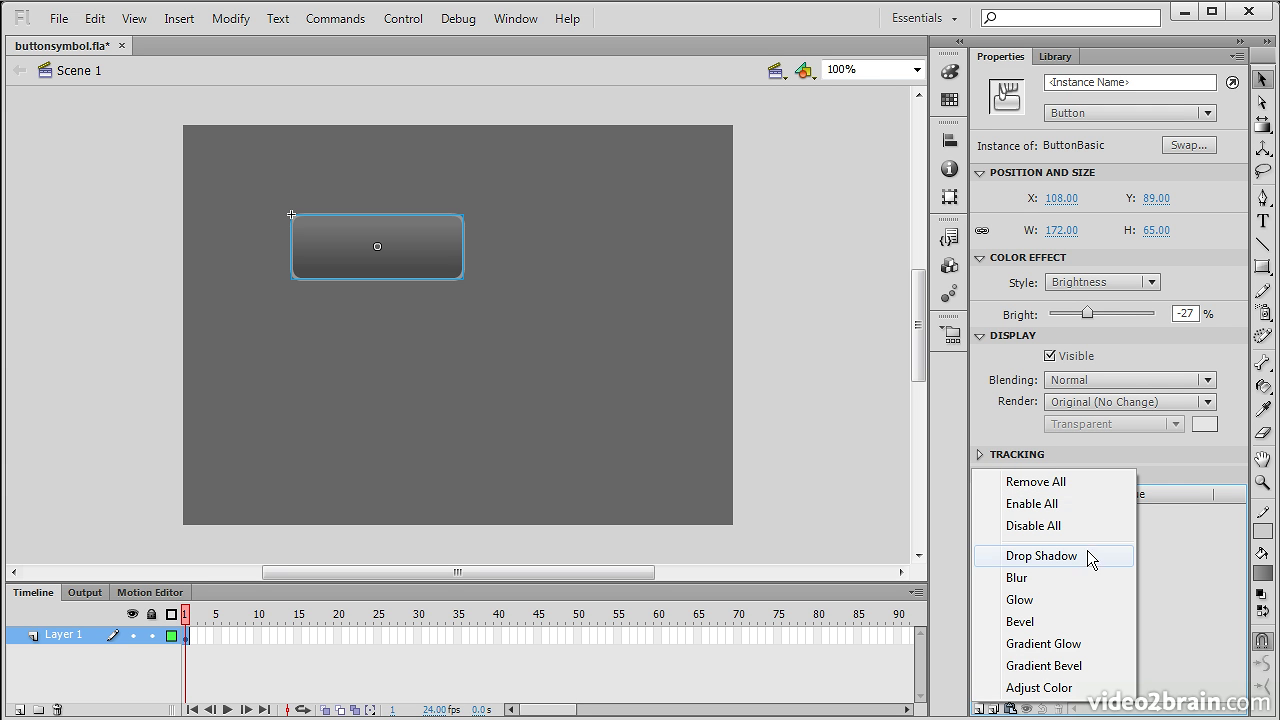
pyautogui.click(1180, 634)
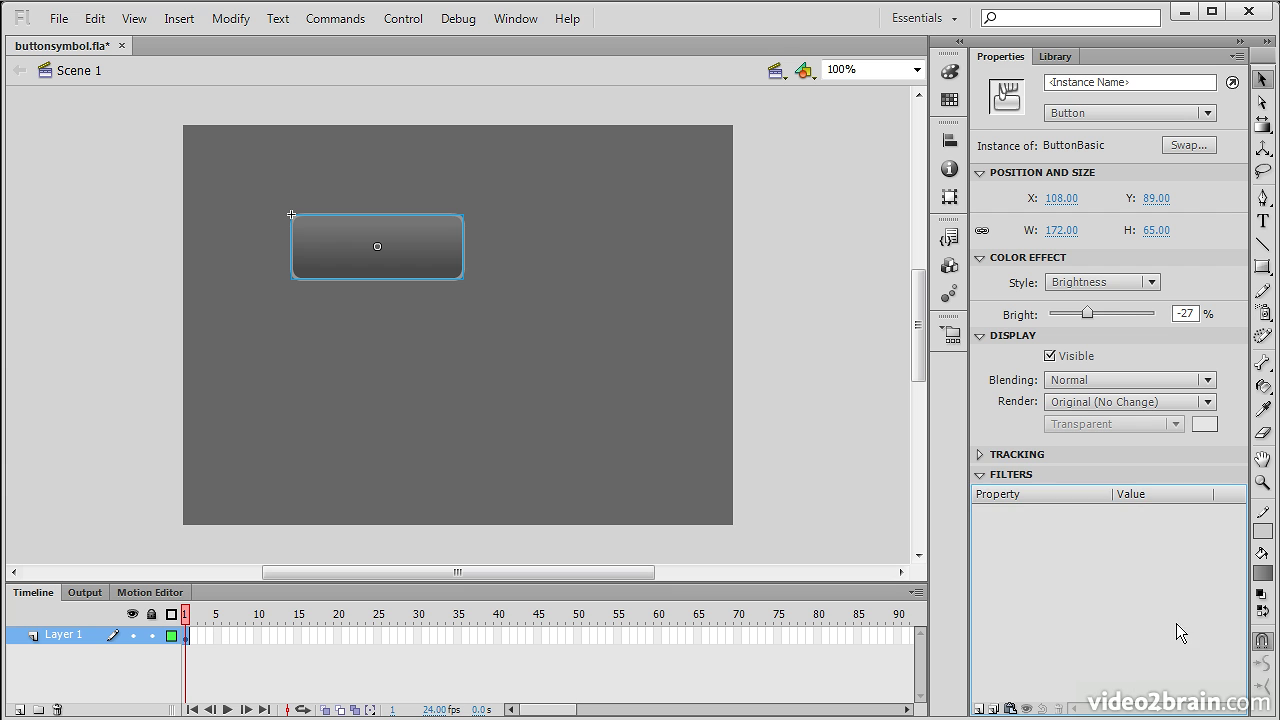
pyautogui.click(982, 475)
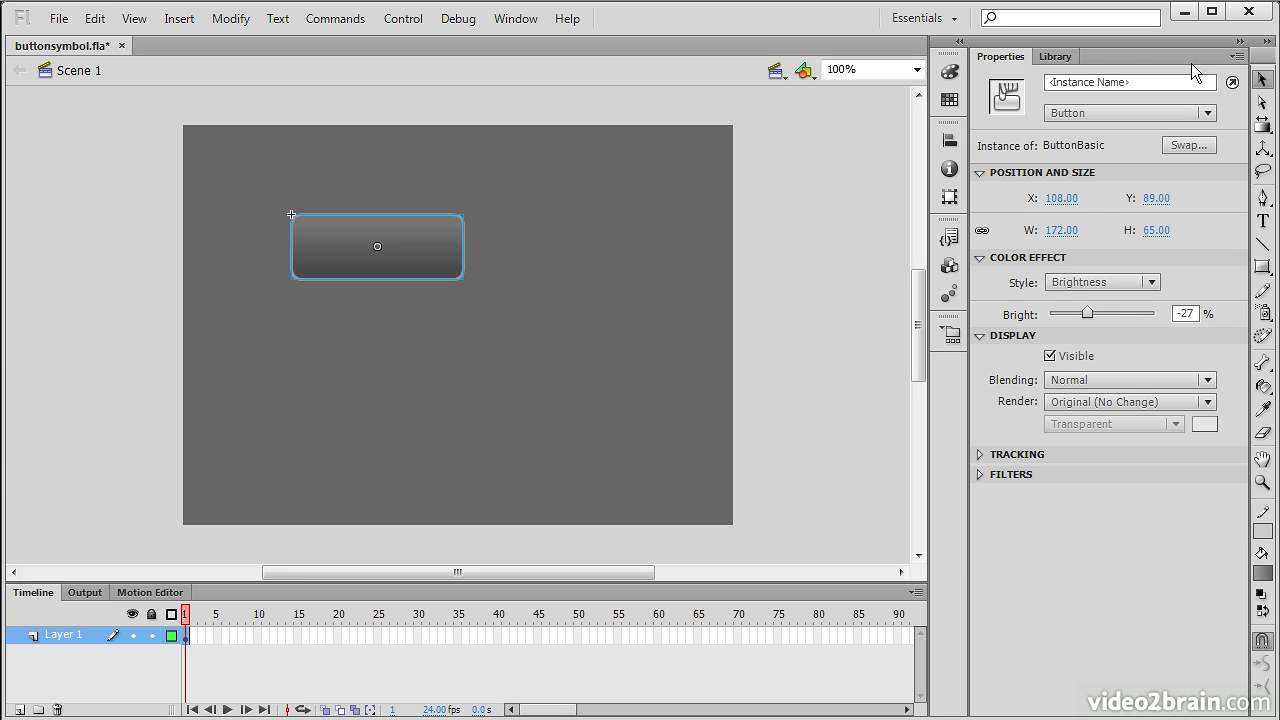
# Step: Place four more ButtonBasic instances from the library on the stage
pyautogui.click(1058, 56)
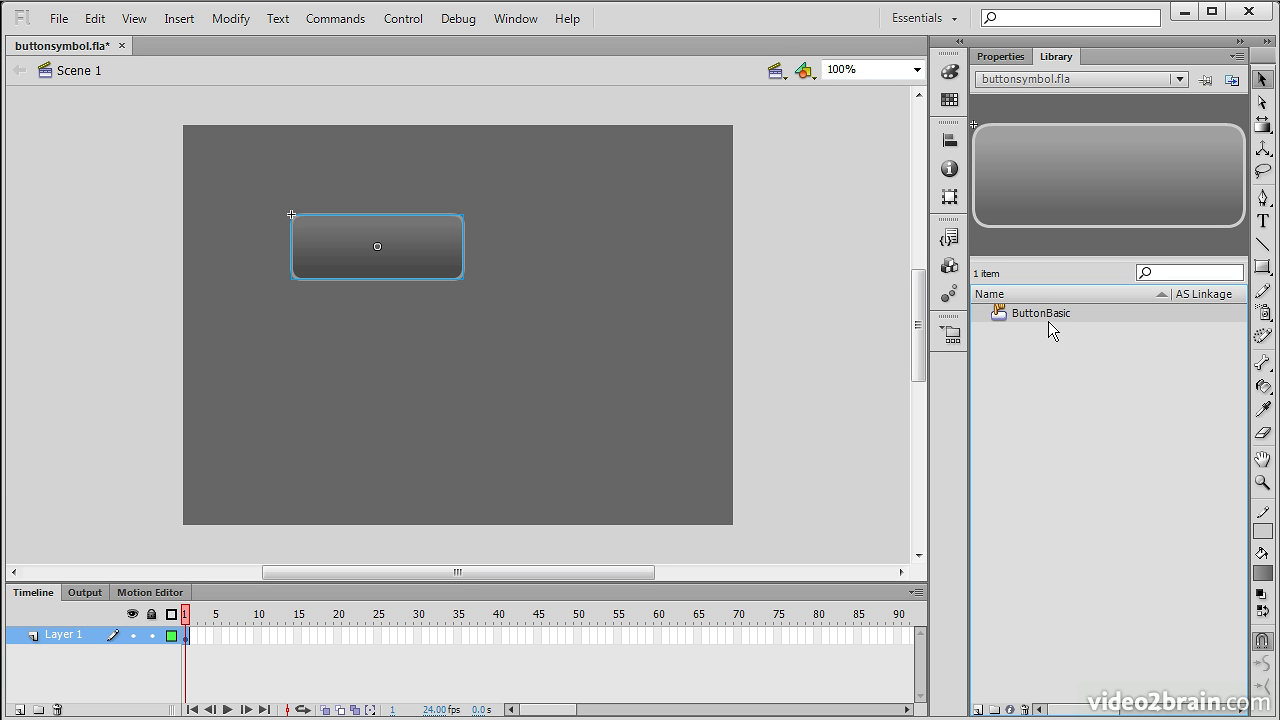
pyautogui.moveTo(1047, 313); pyautogui.dragTo(541, 389)
pyautogui.moveTo(1030, 316); pyautogui.dragTo(586, 281)
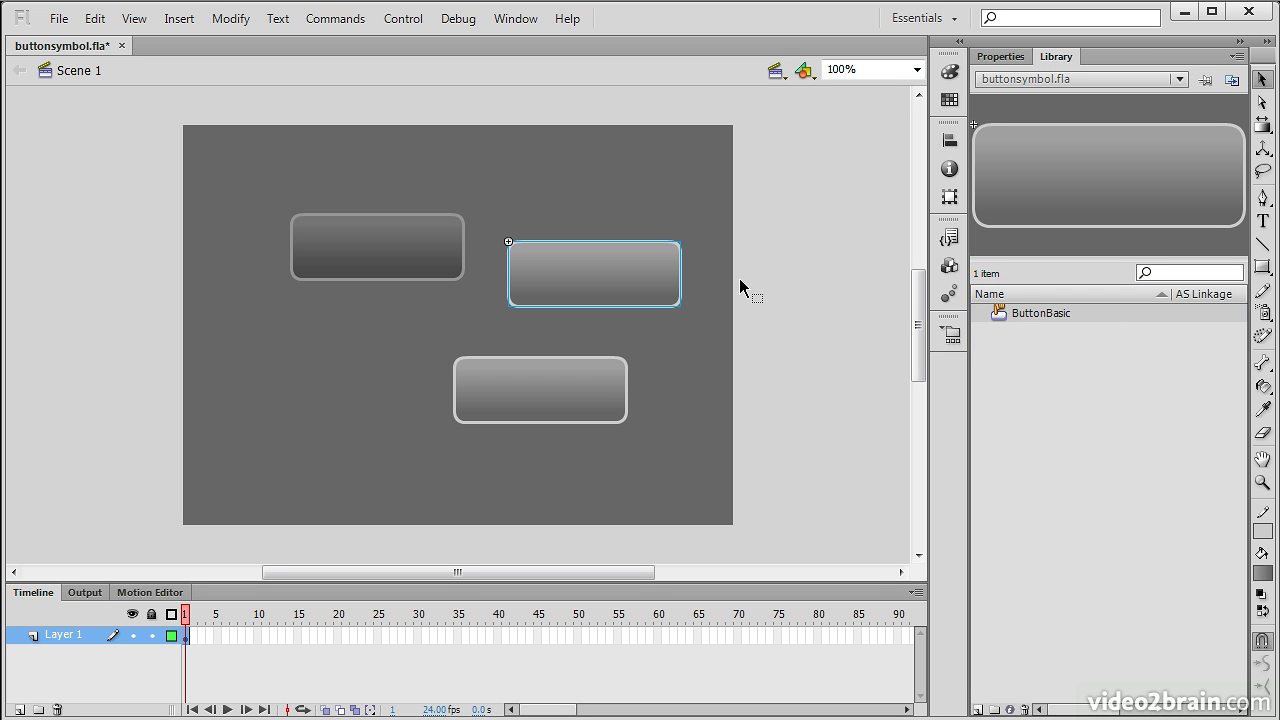
pyautogui.moveTo(1018, 313); pyautogui.dragTo(333, 321)
# Step: Arrange the five button instances in two rows, three in the upper row and two below
pyautogui.moveTo(392, 245); pyautogui.dragTo(305, 188)
pyautogui.moveTo(603, 275); pyautogui.dragTo(480, 190)
pyautogui.moveTo(369, 323); pyautogui.dragTo(599, 193)
pyautogui.moveTo(329, 365); pyautogui.dragTo(291, 272)
pyautogui.moveTo(545, 398); pyautogui.dragTo(477, 280)
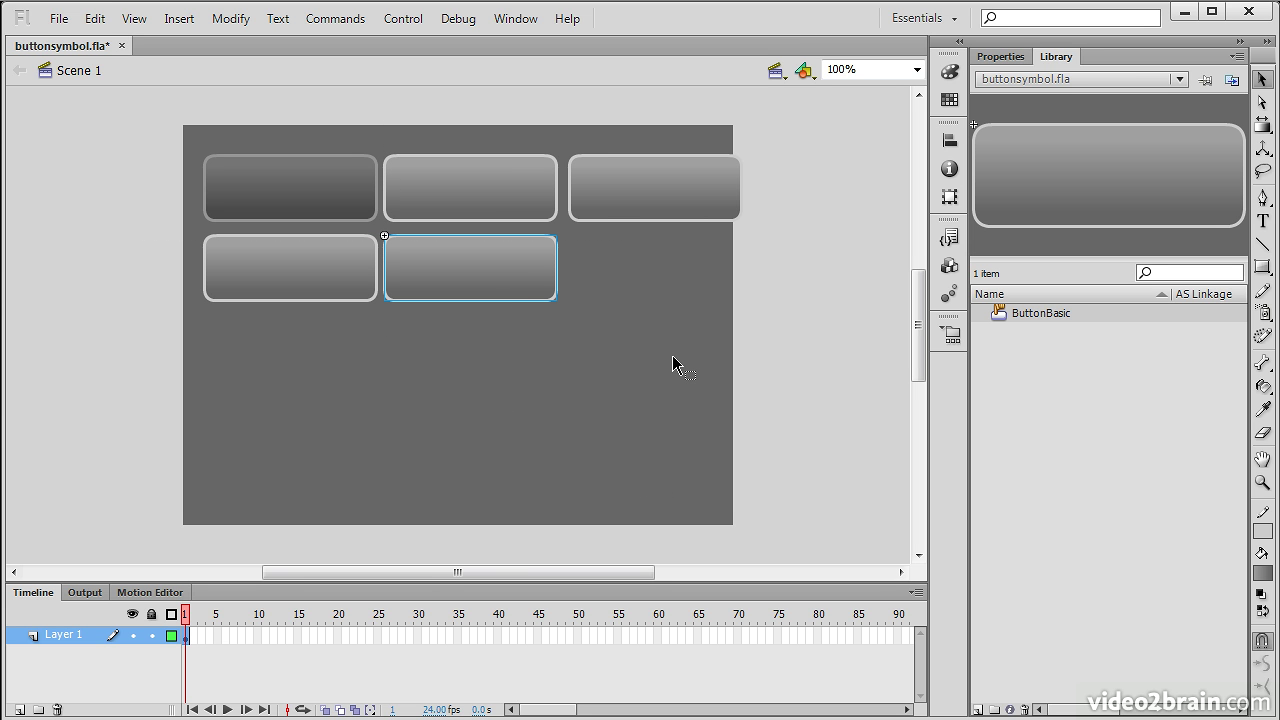
# Step: Open the ButtonBasic symbol for editing from the library and make the timeline area taller
pyautogui.click(1000, 309)
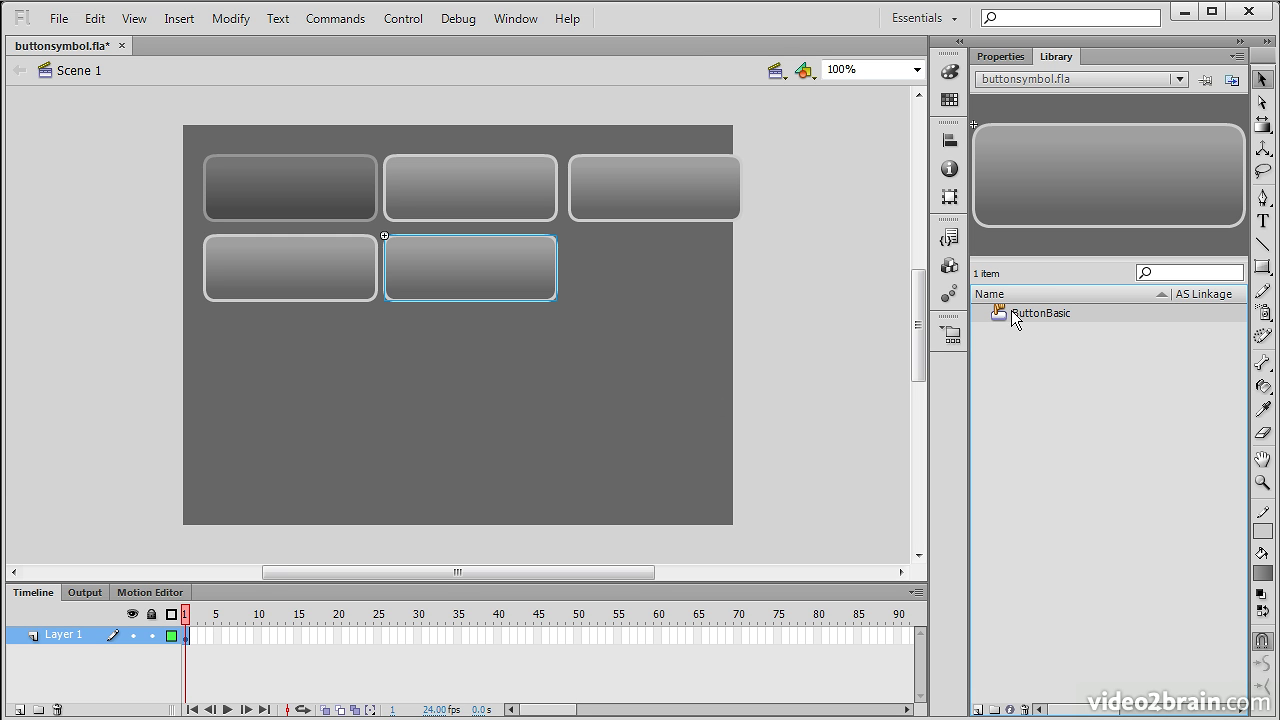
pyautogui.doubleClick(999, 311)
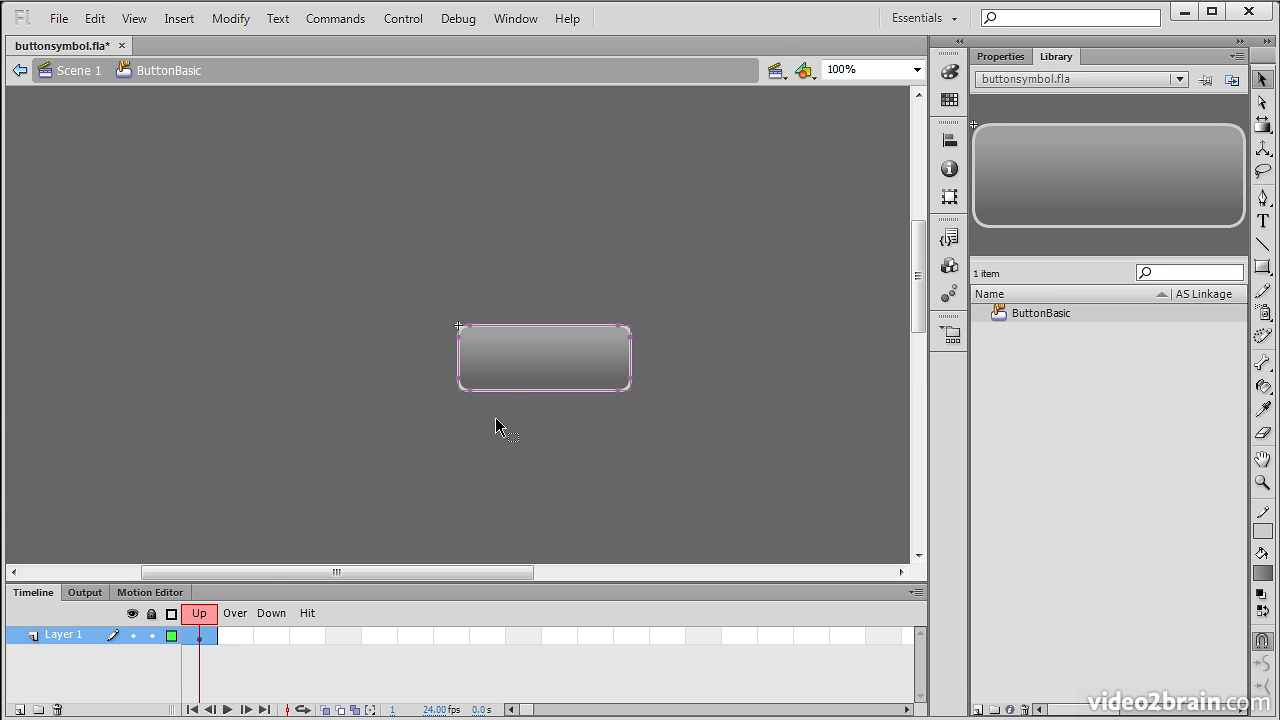
pyautogui.moveTo(245, 584); pyautogui.dragTo(300, 498)
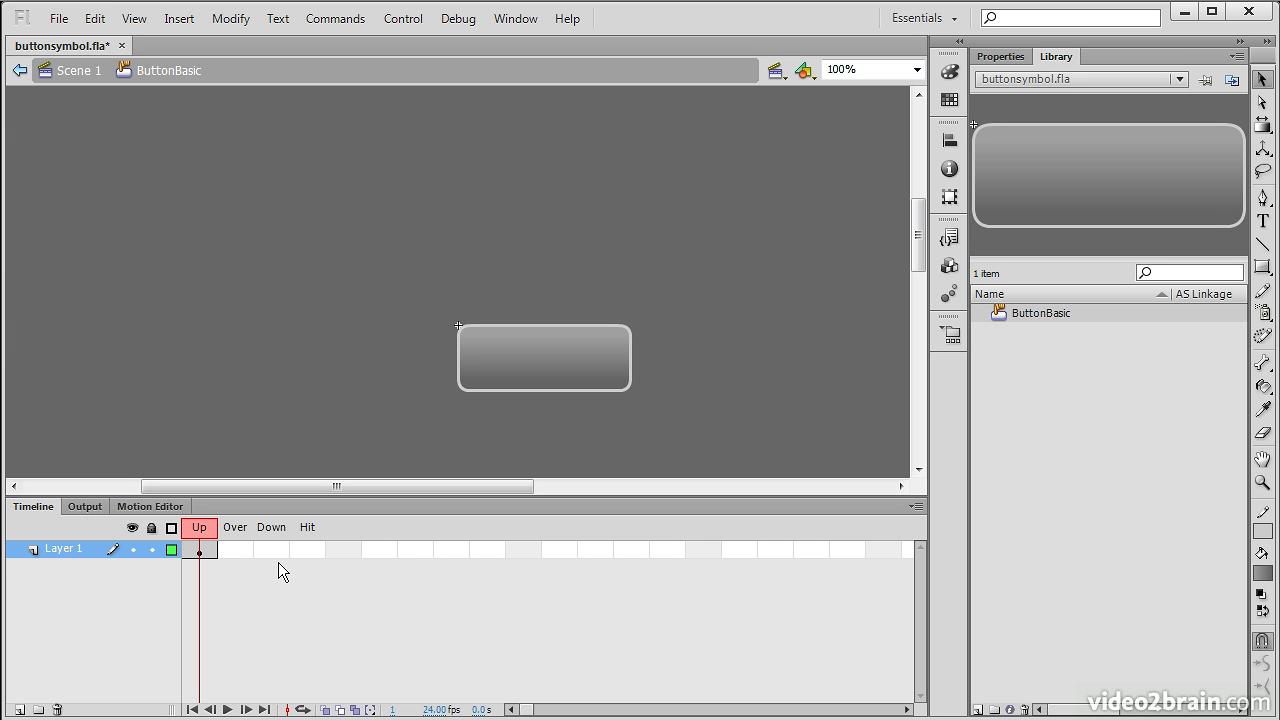
# Step: Insert a keyframe in the Over frame of the button's Layer 1
pyautogui.click(178, 19)
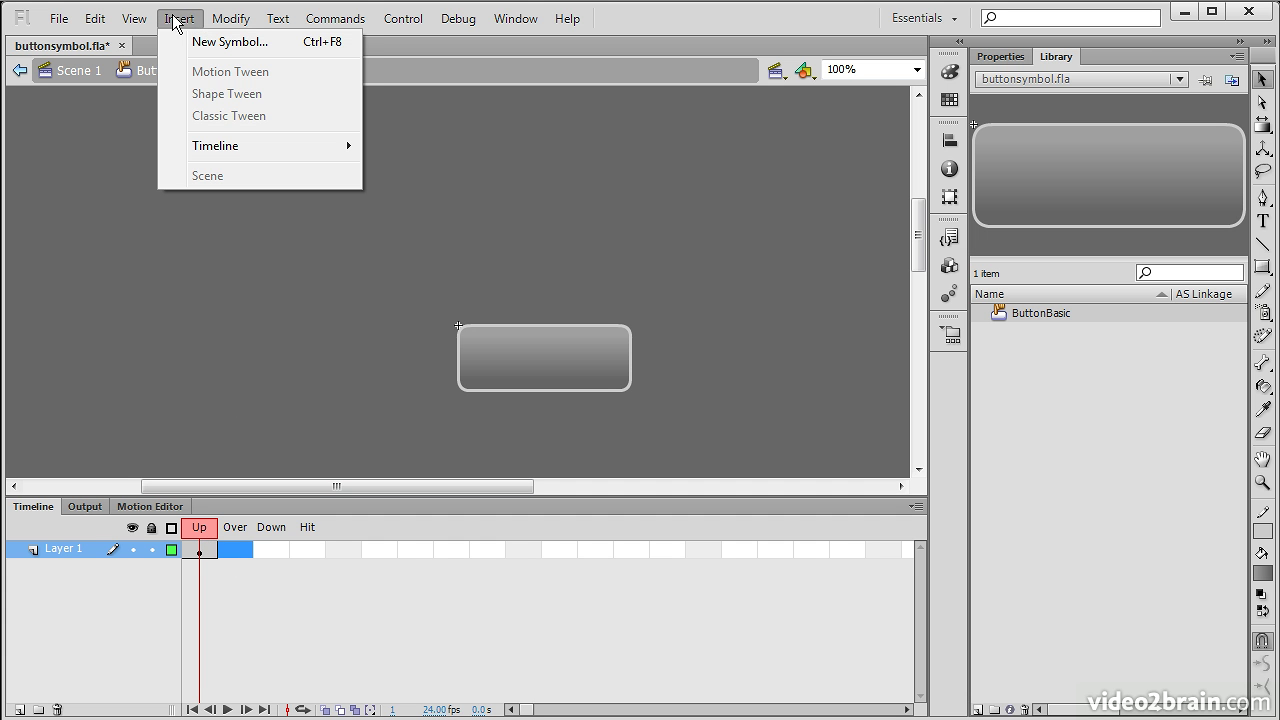
pyautogui.click(177, 19)
pyautogui.click(177, 19)
pyautogui.moveTo(249, 147)
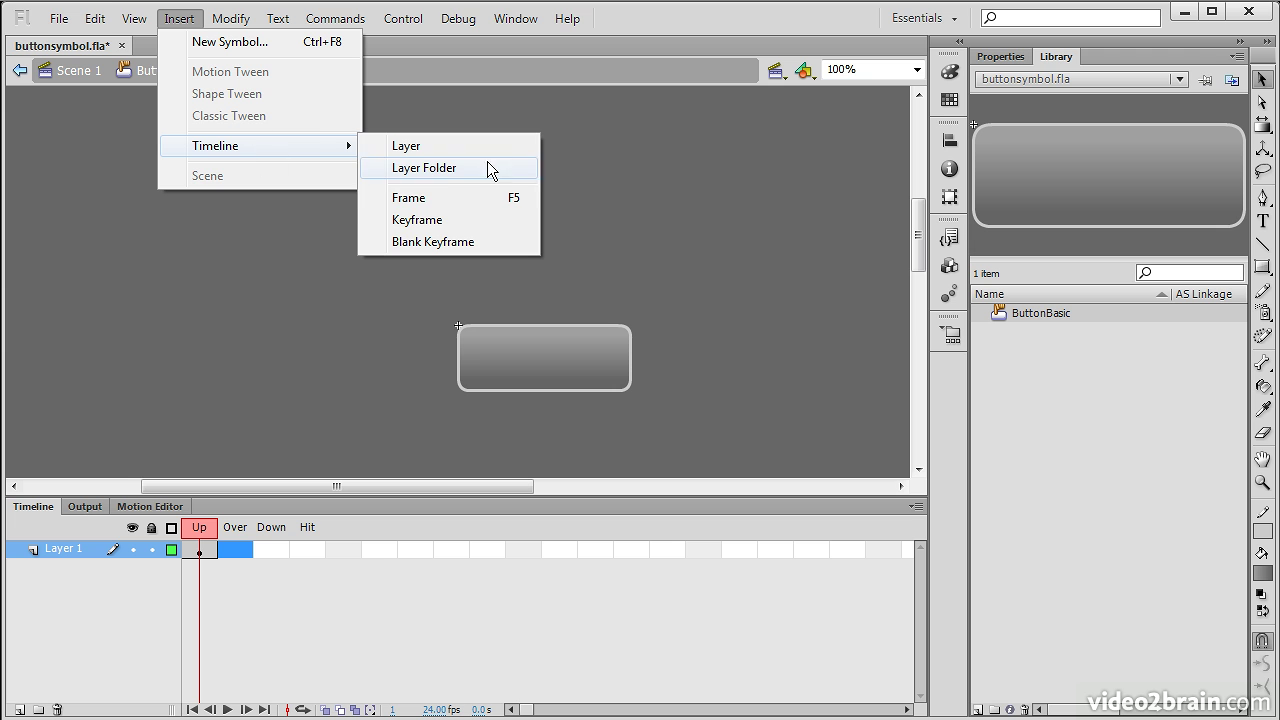
pyautogui.click(456, 219)
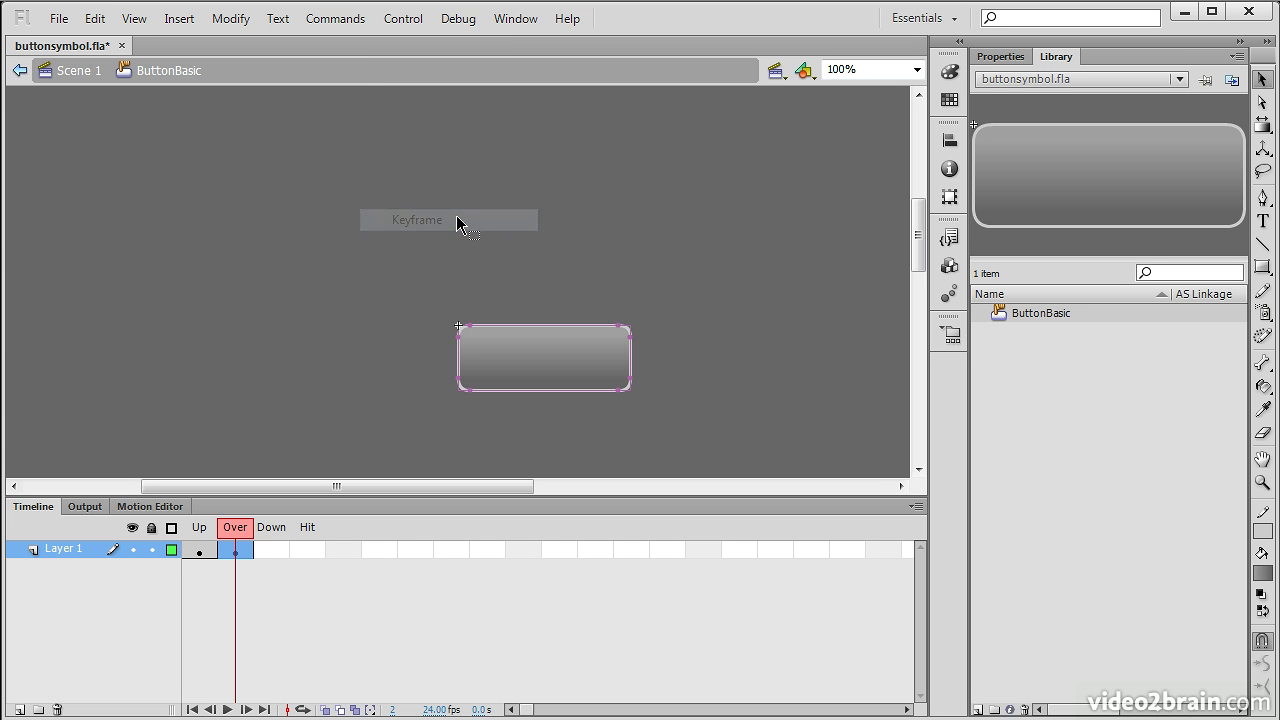
# Step: Add keyframes to the Down and Hit frames of the button's timeline
pyautogui.click(271, 548)
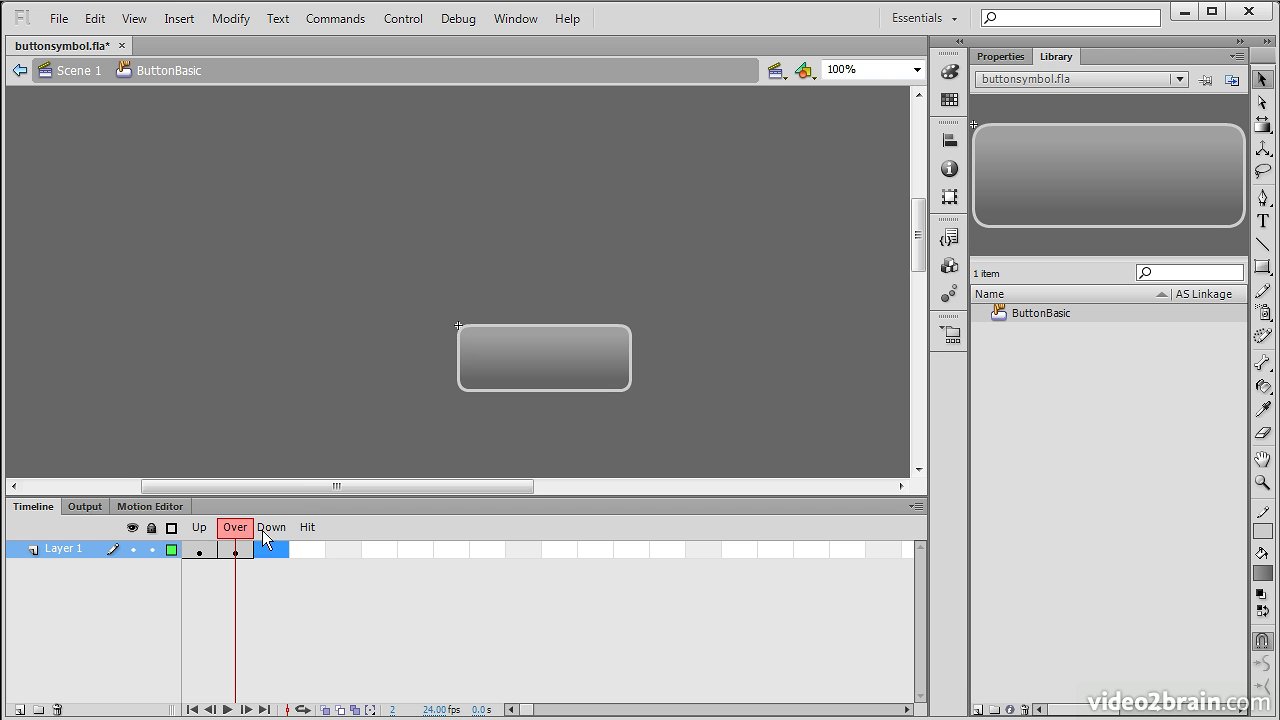
pyautogui.press('F6')
pyautogui.click(306, 550)
pyautogui.press('F6')
# Step: Look through the button's Up, Over, Down and Hit states, and return to the Over frame
pyautogui.click(206, 550)
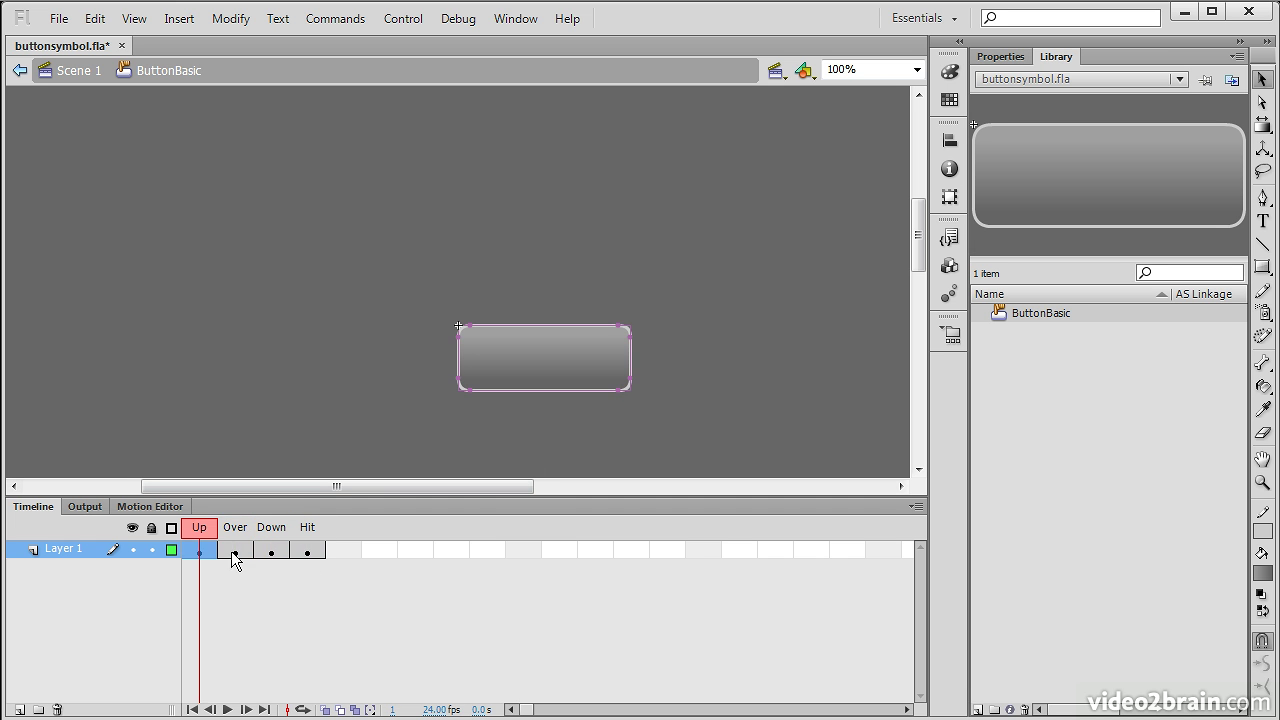
pyautogui.click(234, 552)
pyautogui.click(271, 552)
pyautogui.click(307, 552)
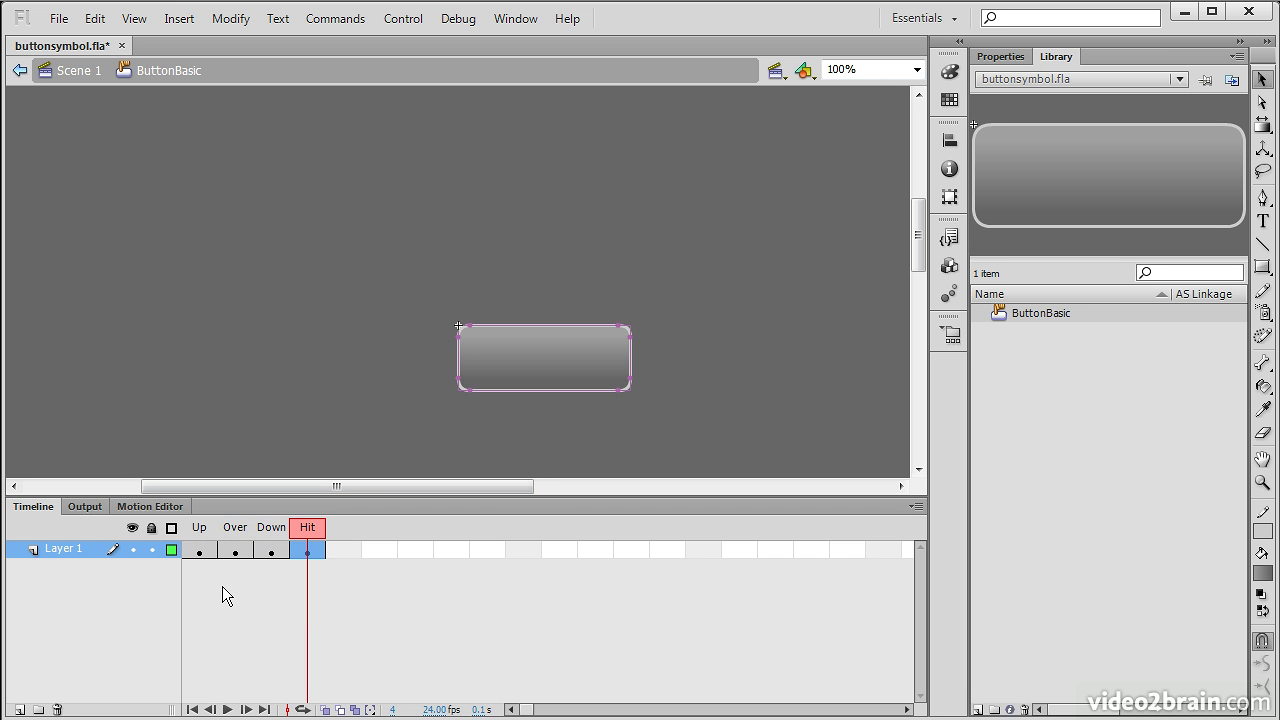
pyautogui.click(236, 552)
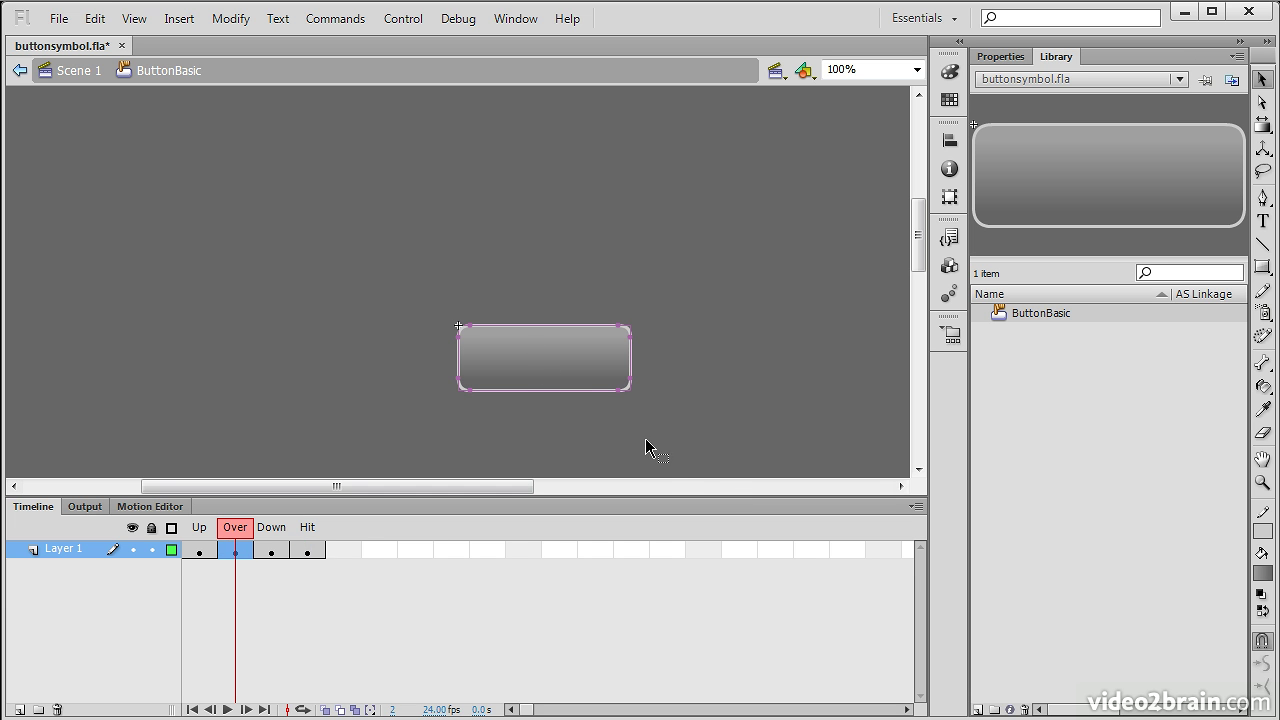
# Step: Change the stroke of the rounded rectangle in the Over frame to white
pyautogui.click(1001, 56)
pyautogui.click(1055, 56)
pyautogui.click(1000, 56)
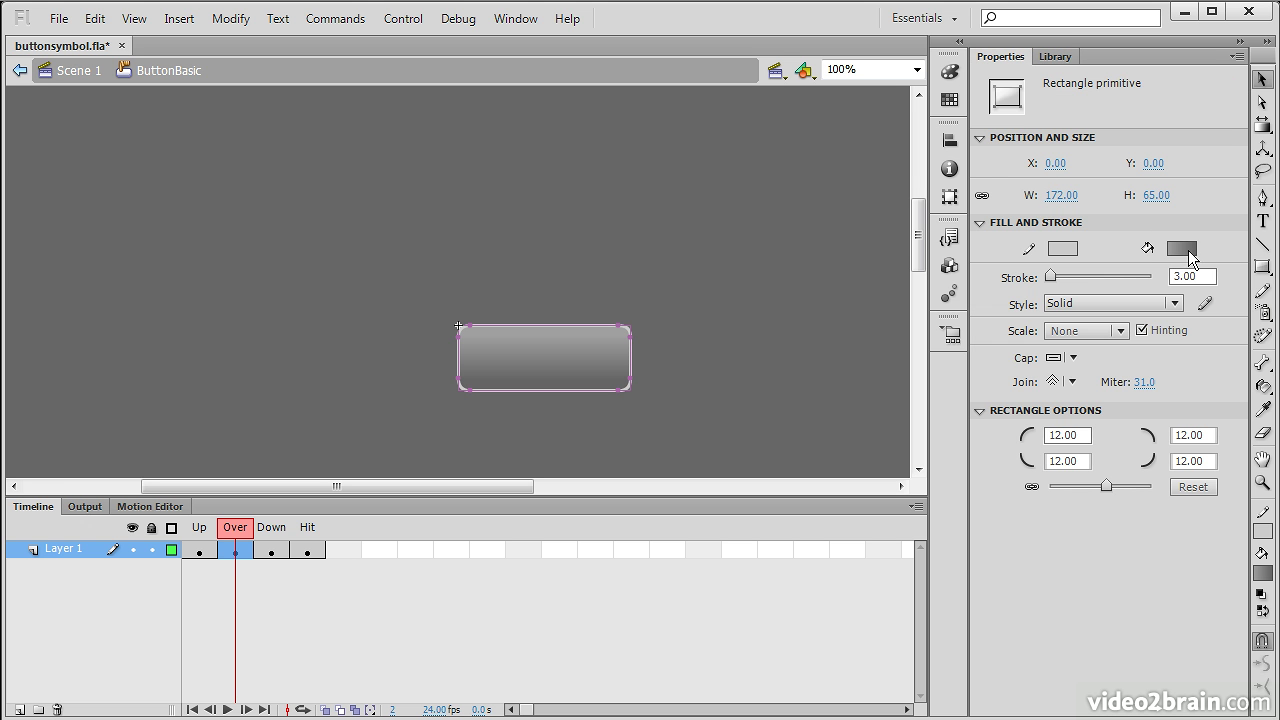
pyautogui.click(1063, 248)
pyautogui.click(982, 364)
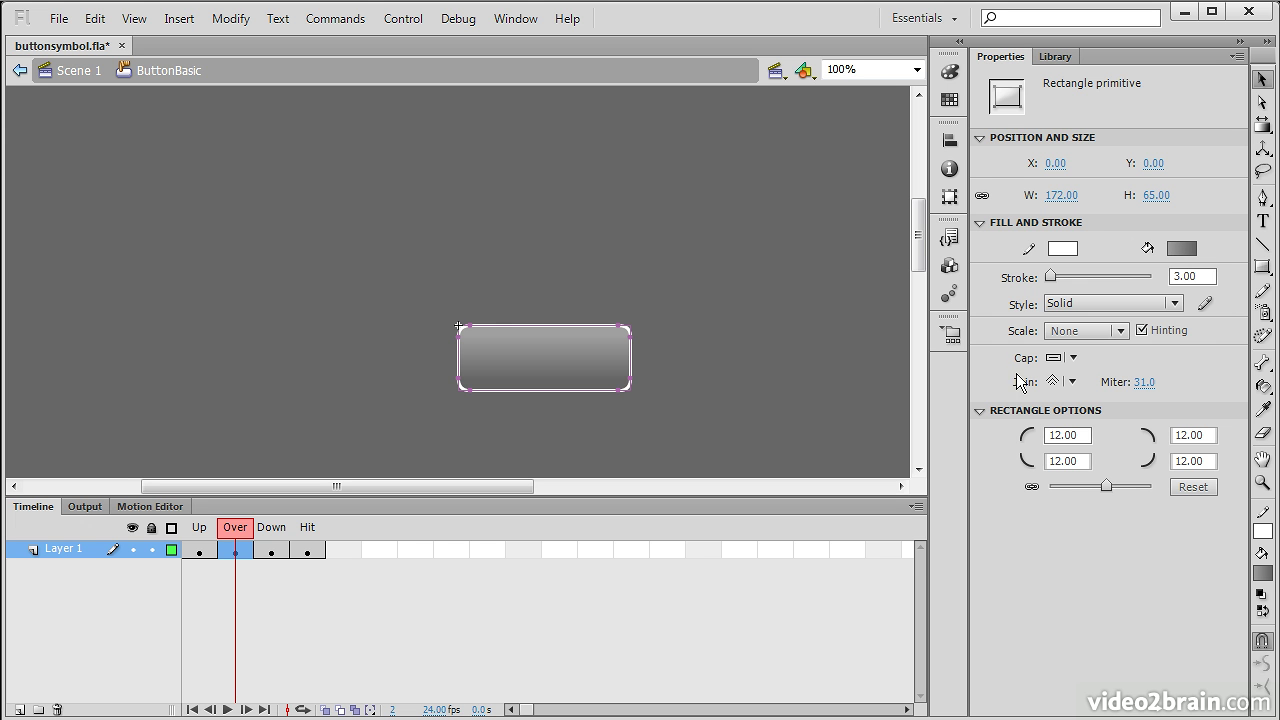
# Step: In the Down frame, shift the rounded rectangle sideways to about X 5 and change its stroke to dark grey
pyautogui.click(271, 551)
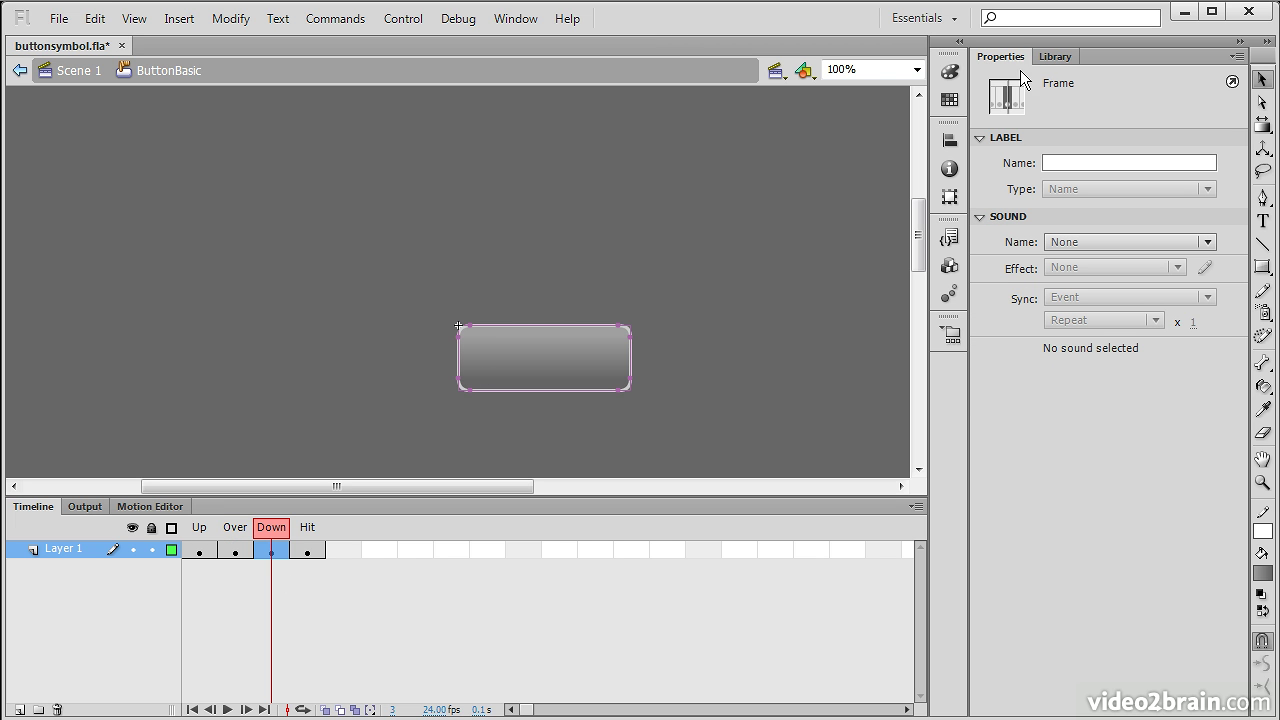
pyautogui.click(1054, 57)
pyautogui.moveTo(506, 354); pyautogui.dragTo(511, 355)
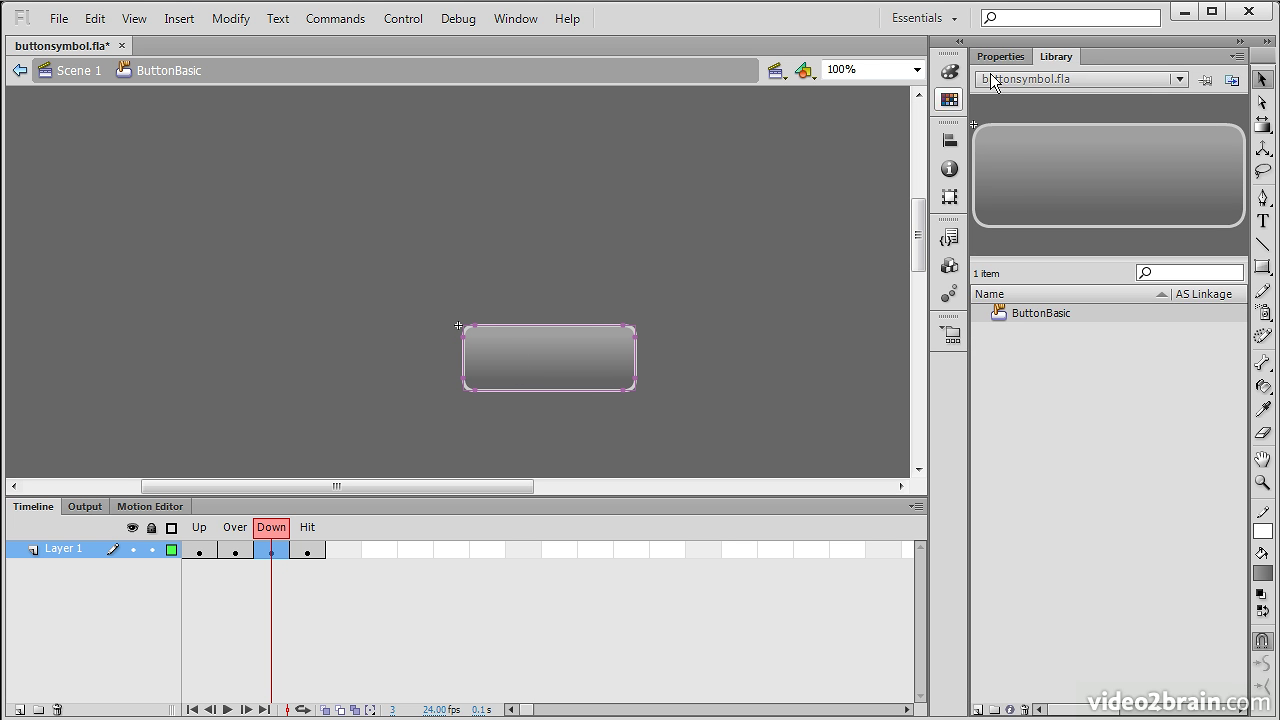
pyautogui.click(1000, 57)
pyautogui.click(1062, 248)
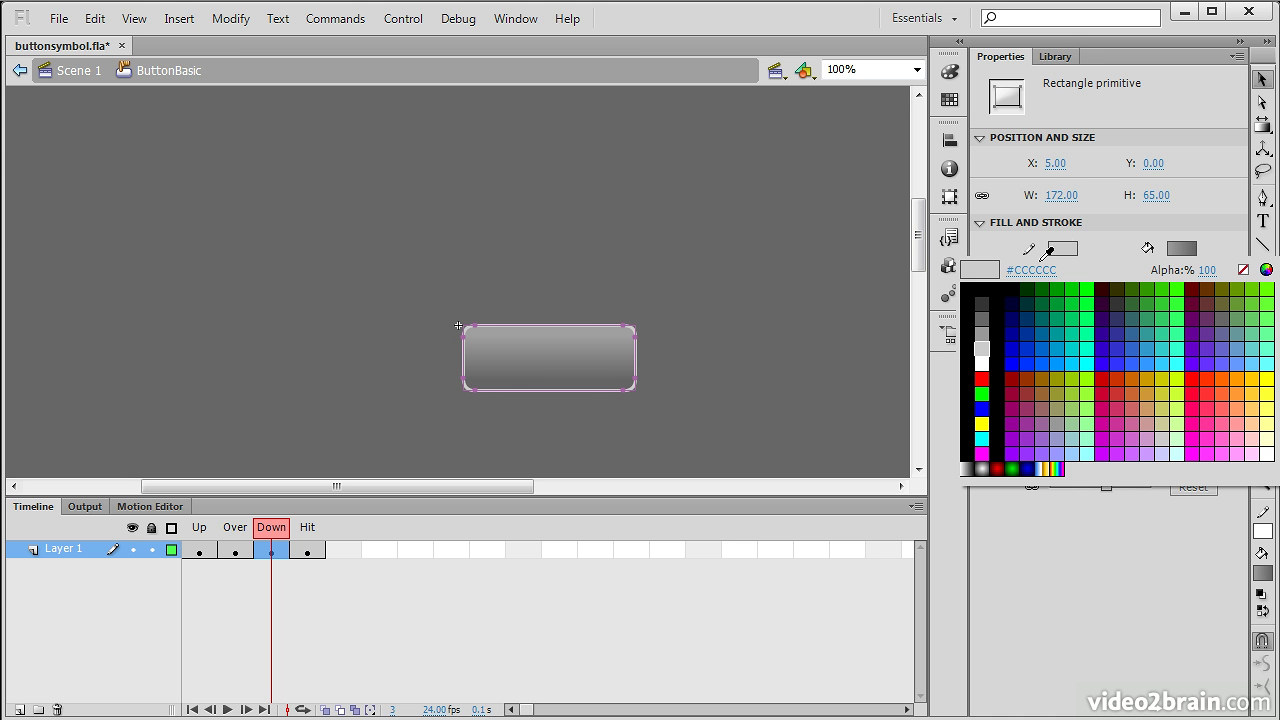
pyautogui.click(983, 302)
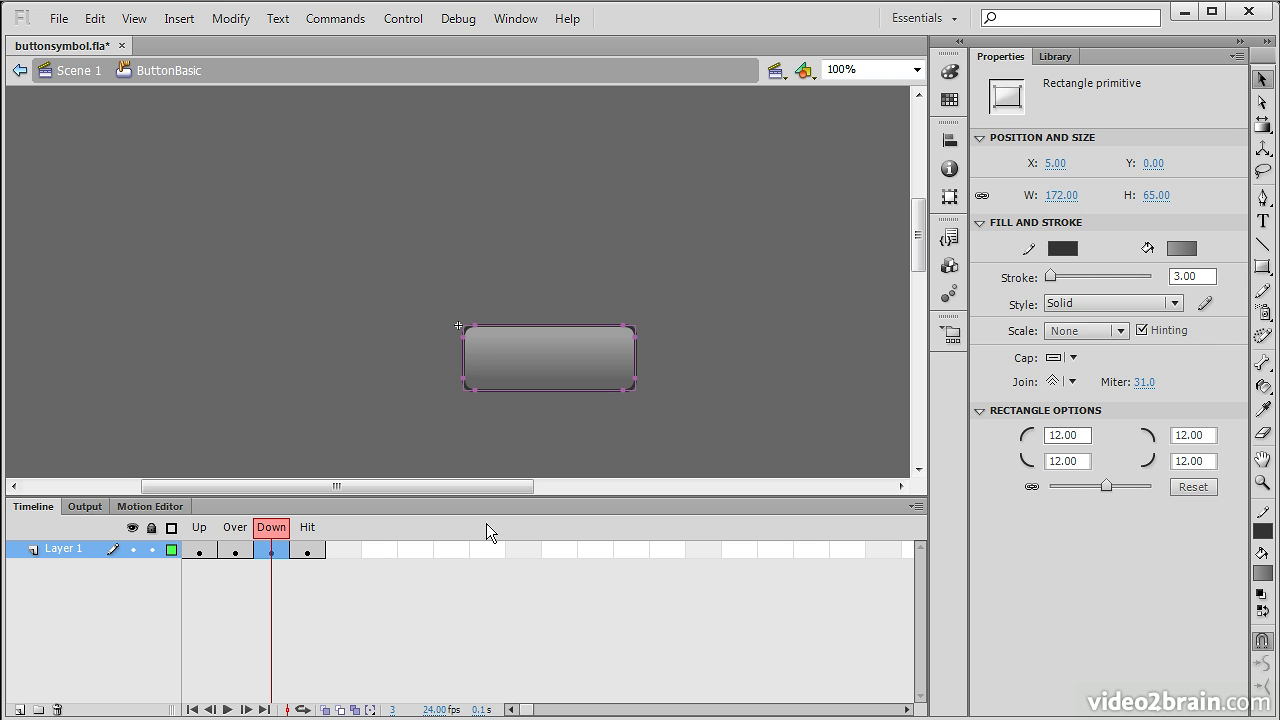
# Step: Inspect the rounded rectangle in the Hit frame, return to Scene 1 and clear the selection
pyautogui.click(351, 551)
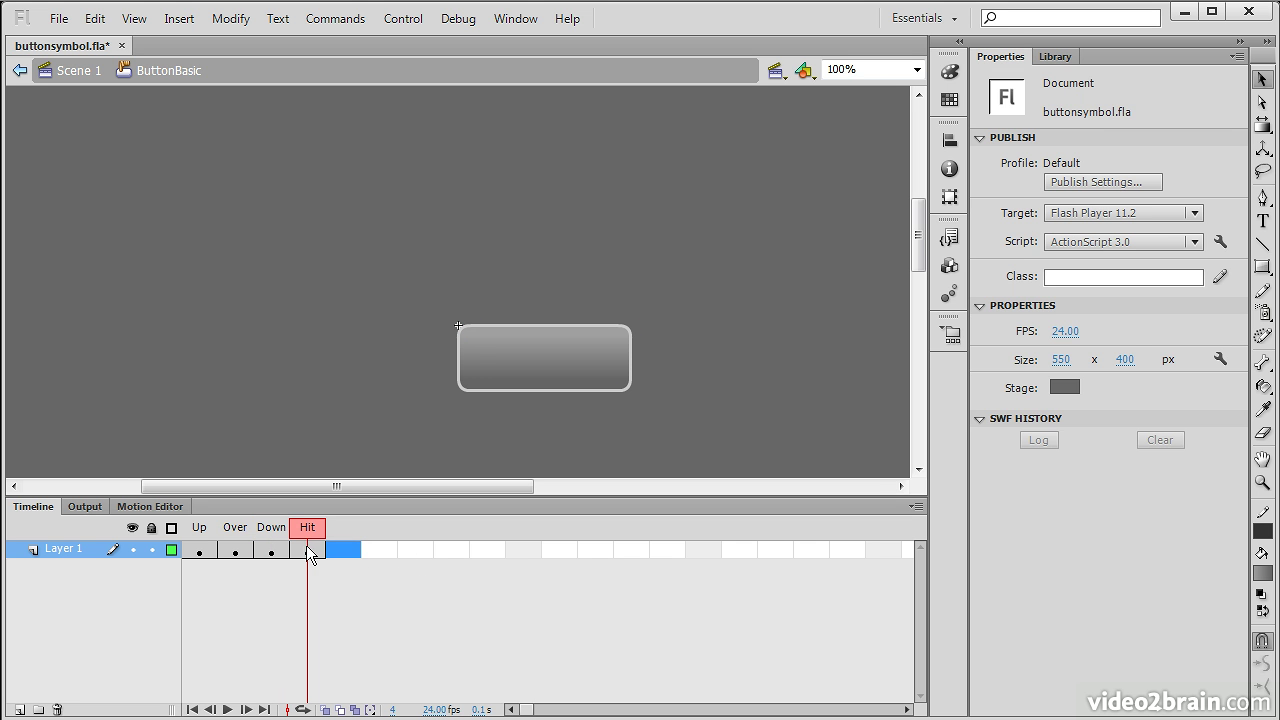
pyautogui.click(309, 550)
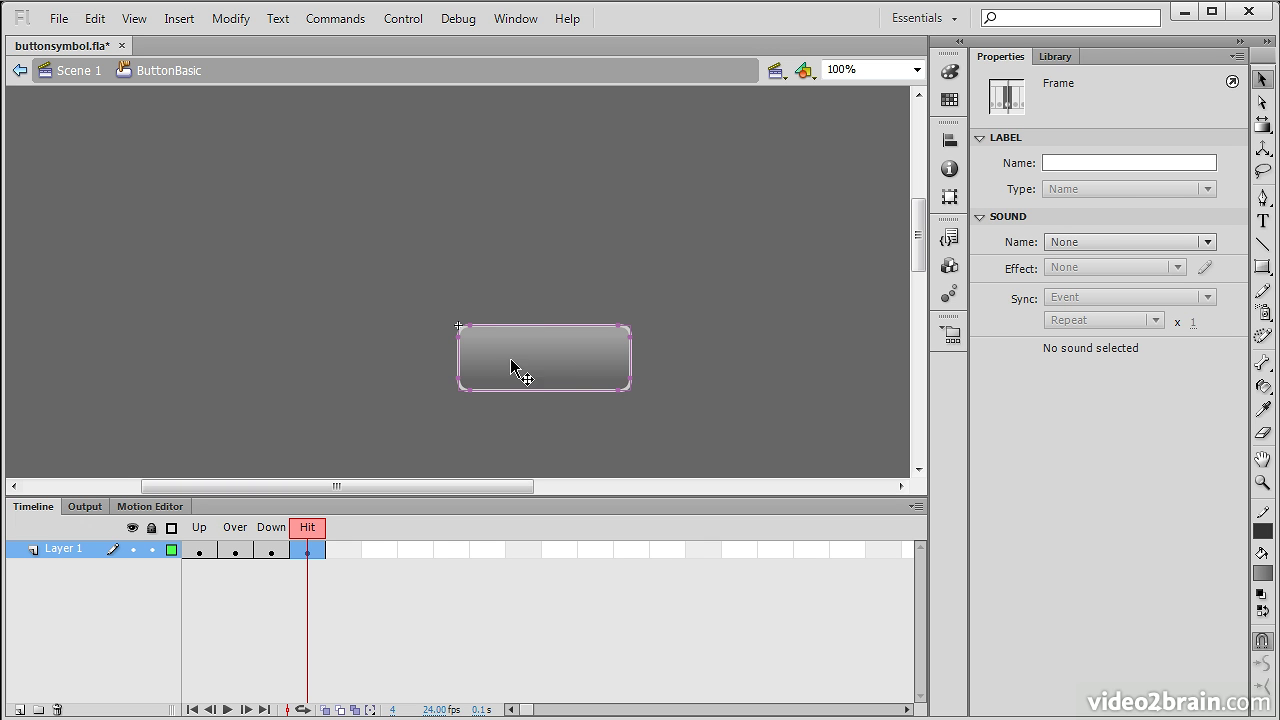
pyautogui.click(547, 355)
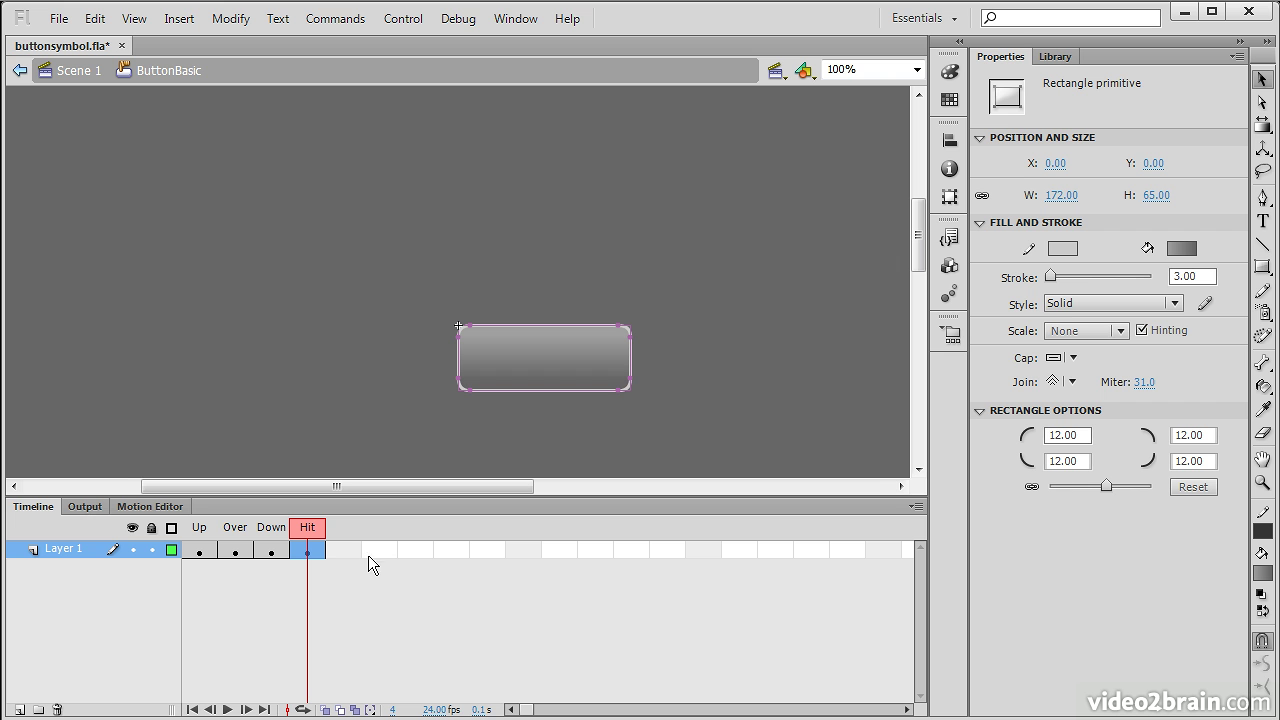
pyautogui.click(82, 71)
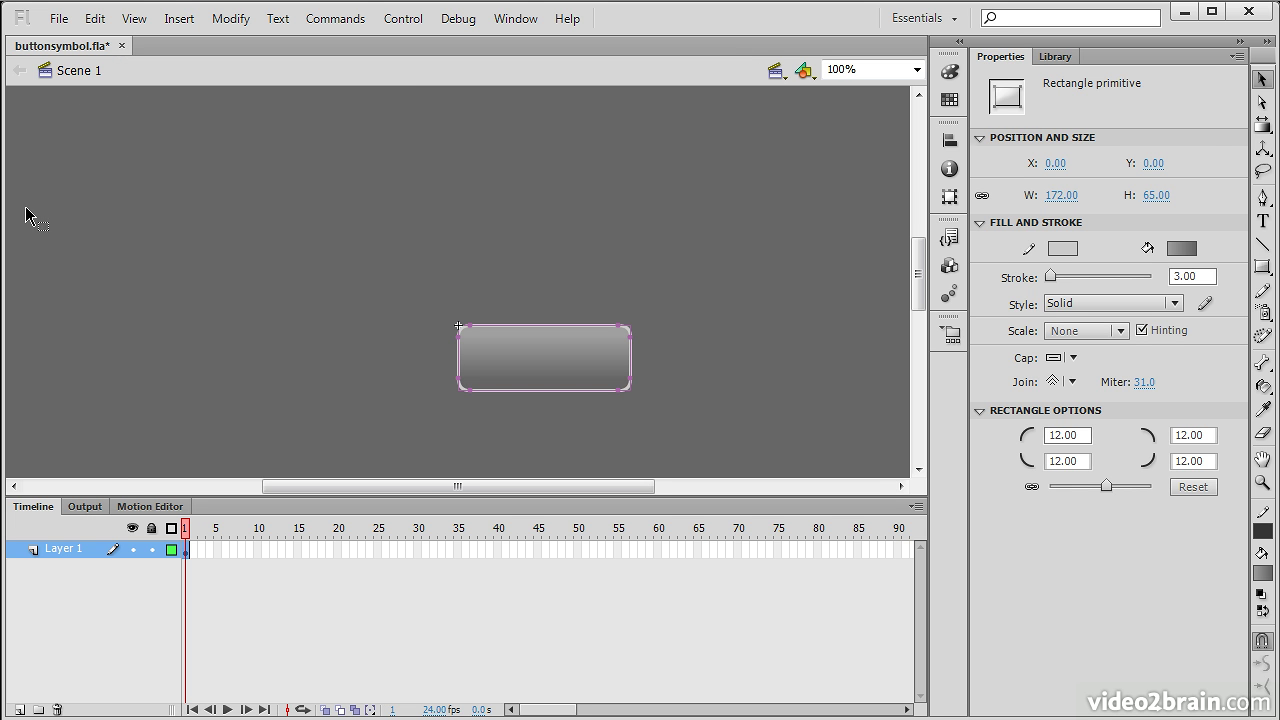
pyautogui.click(801, 287)
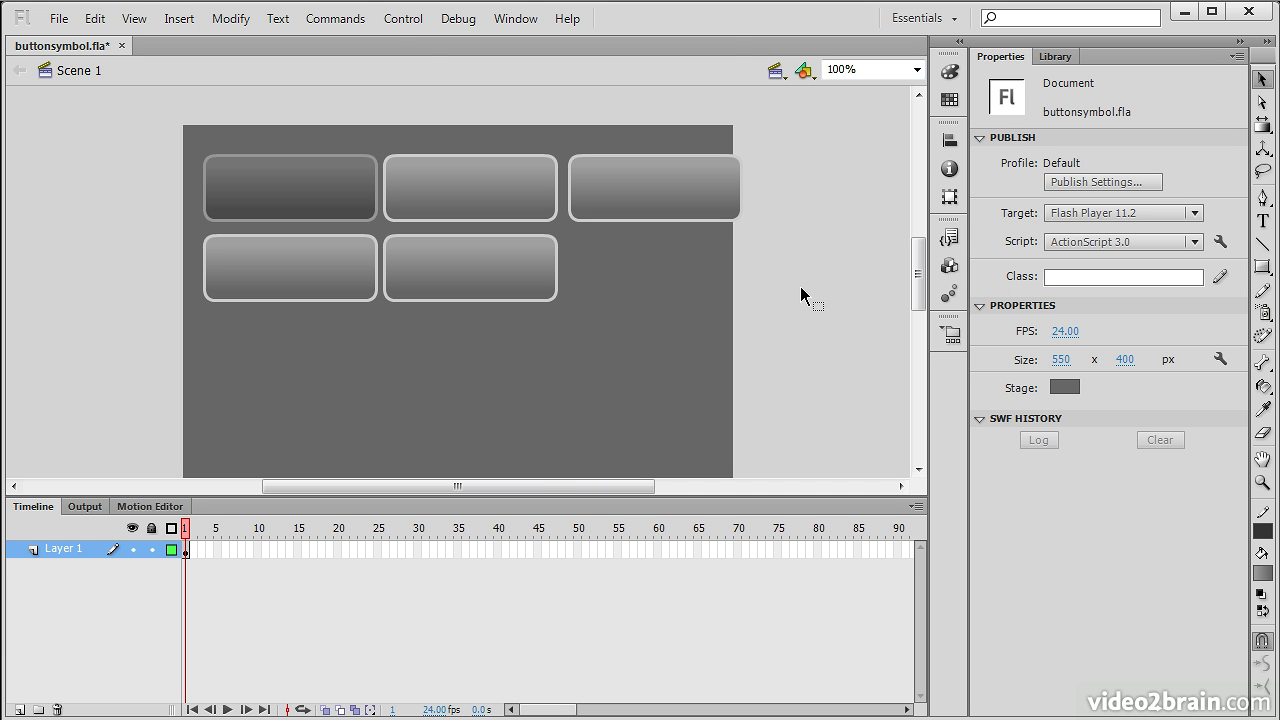
# Step: Test the movie to preview the button instances
pyautogui.click(404, 19)
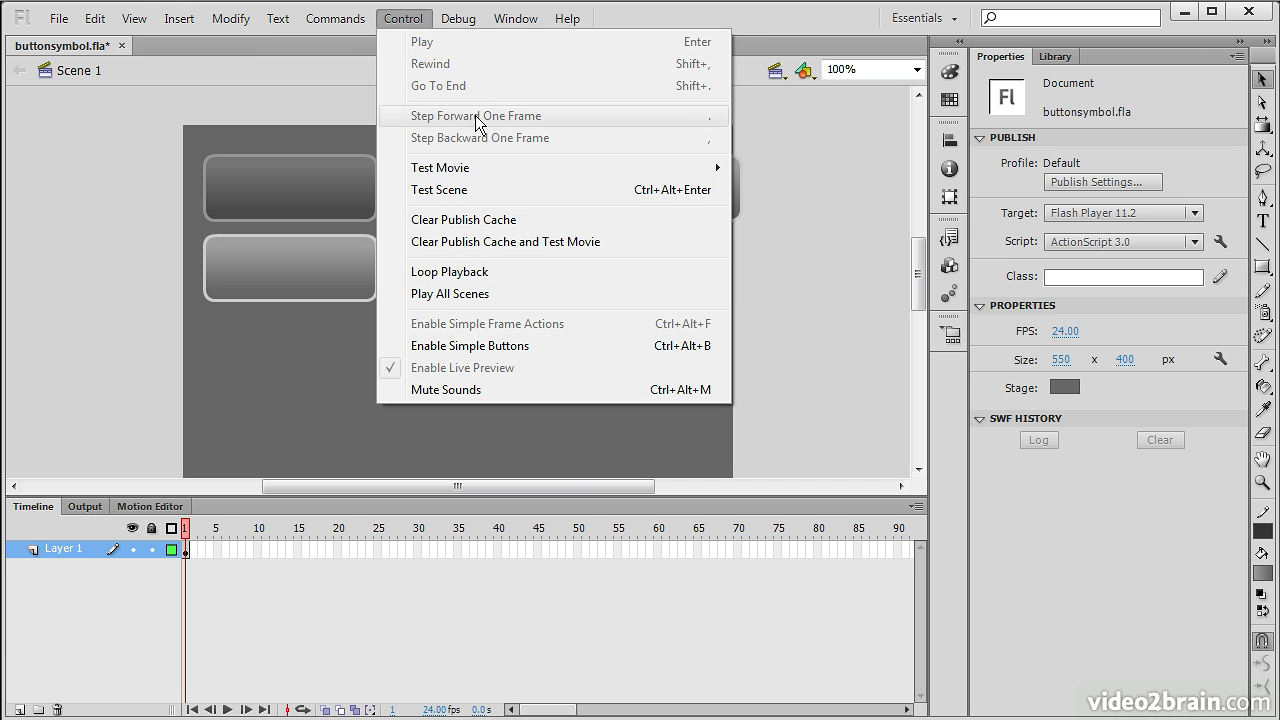
pyautogui.moveTo(534, 167)
pyautogui.click(803, 284)
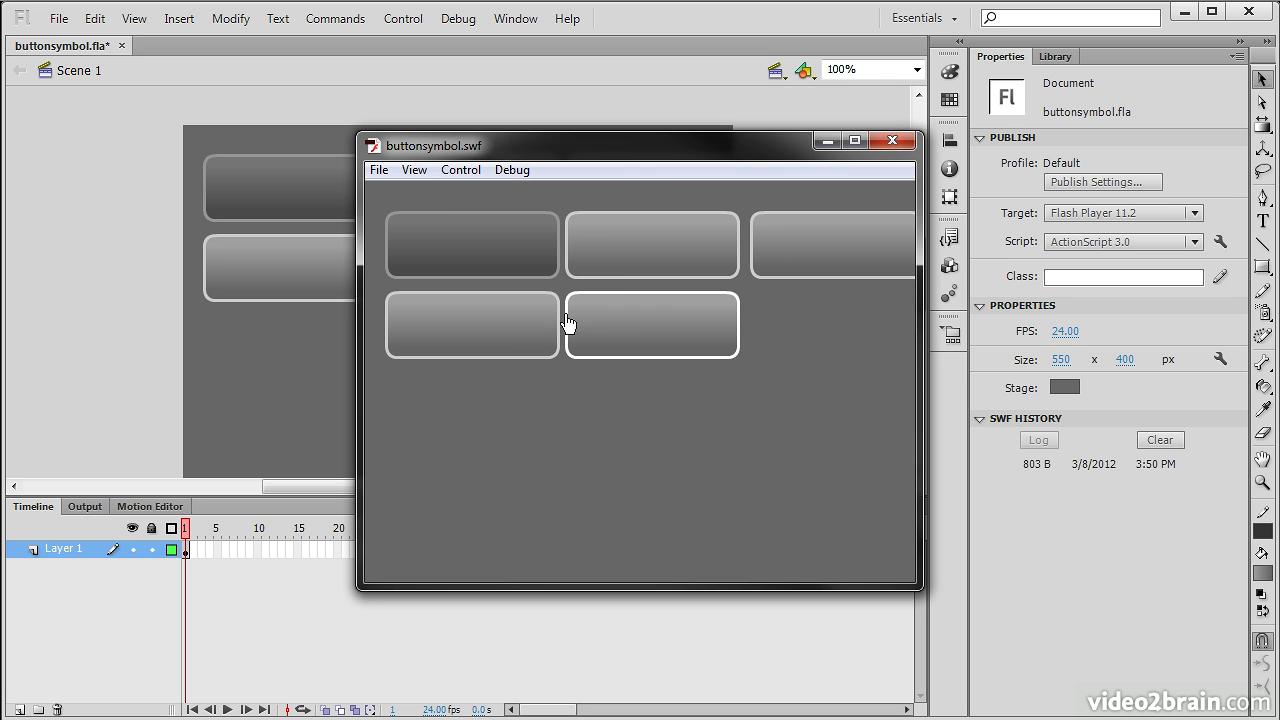
# Step: Try the Over and Down states on the different button instances in the preview, and close the preview
pyautogui.click(637, 248)
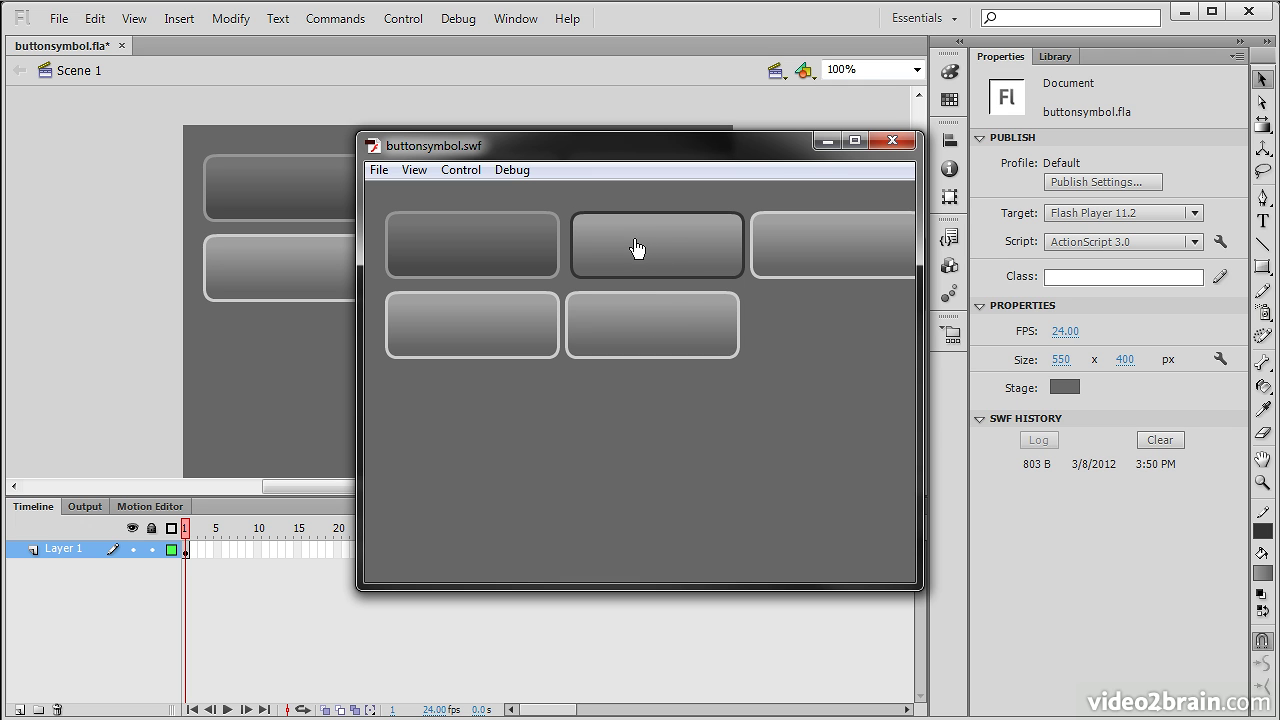
pyautogui.click(624, 313)
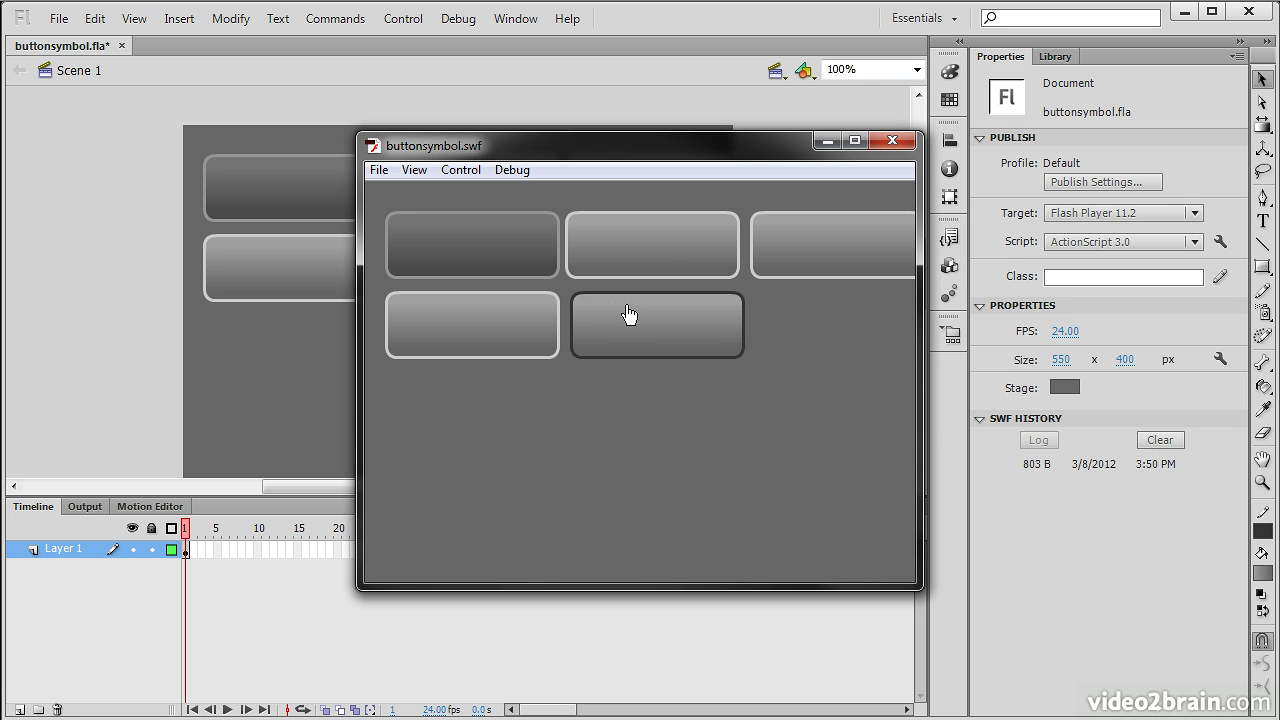
pyautogui.click(462, 336)
pyautogui.click(833, 252)
pyautogui.click(623, 243)
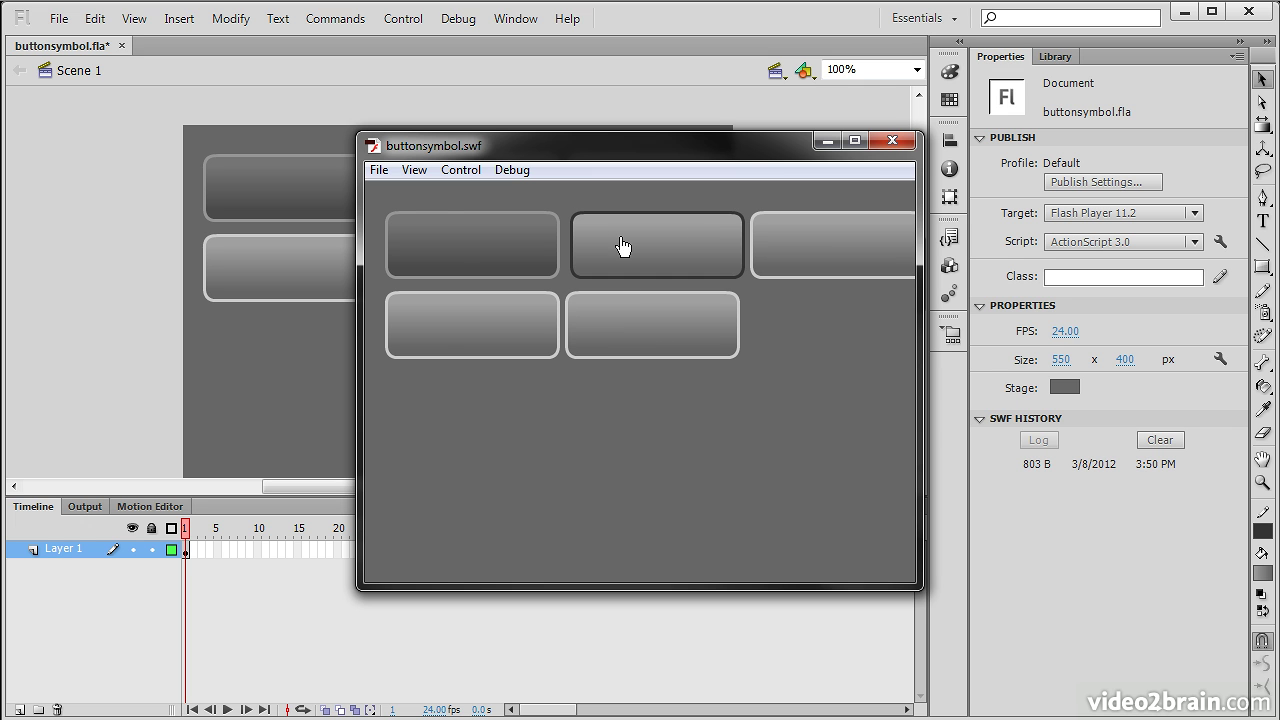
pyautogui.click(457, 248)
pyautogui.click(434, 340)
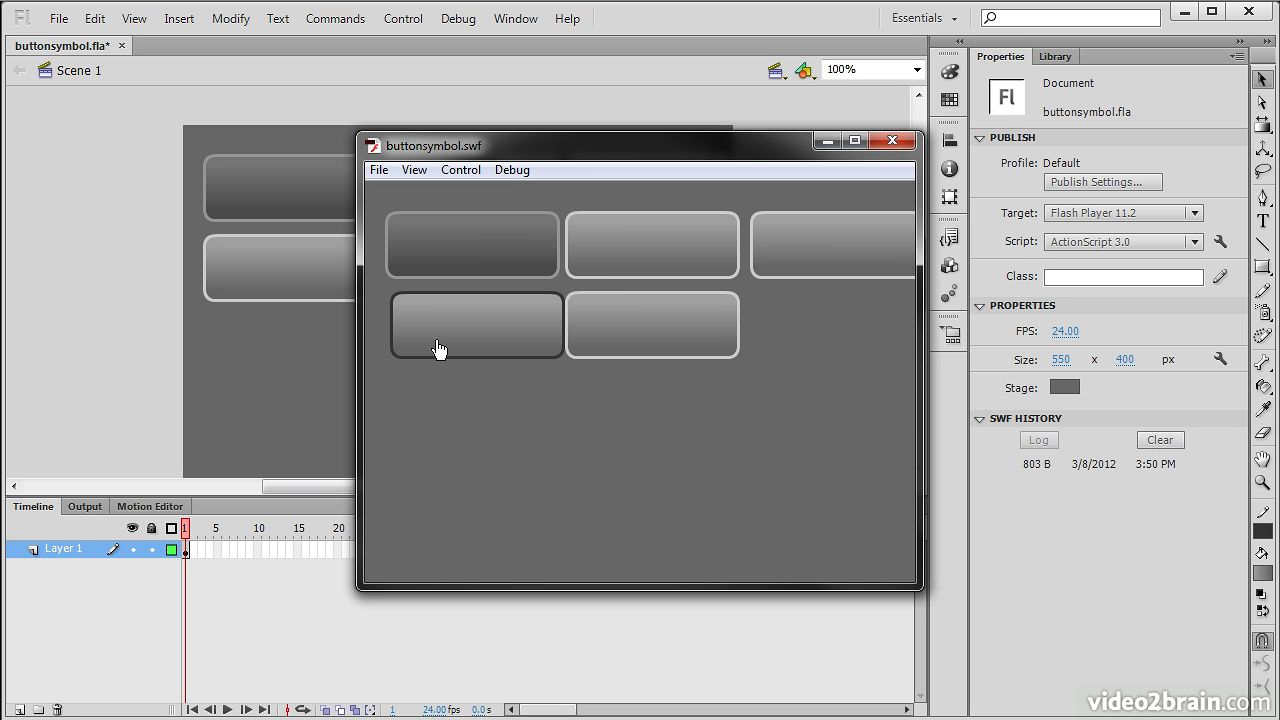
pyautogui.click(622, 343)
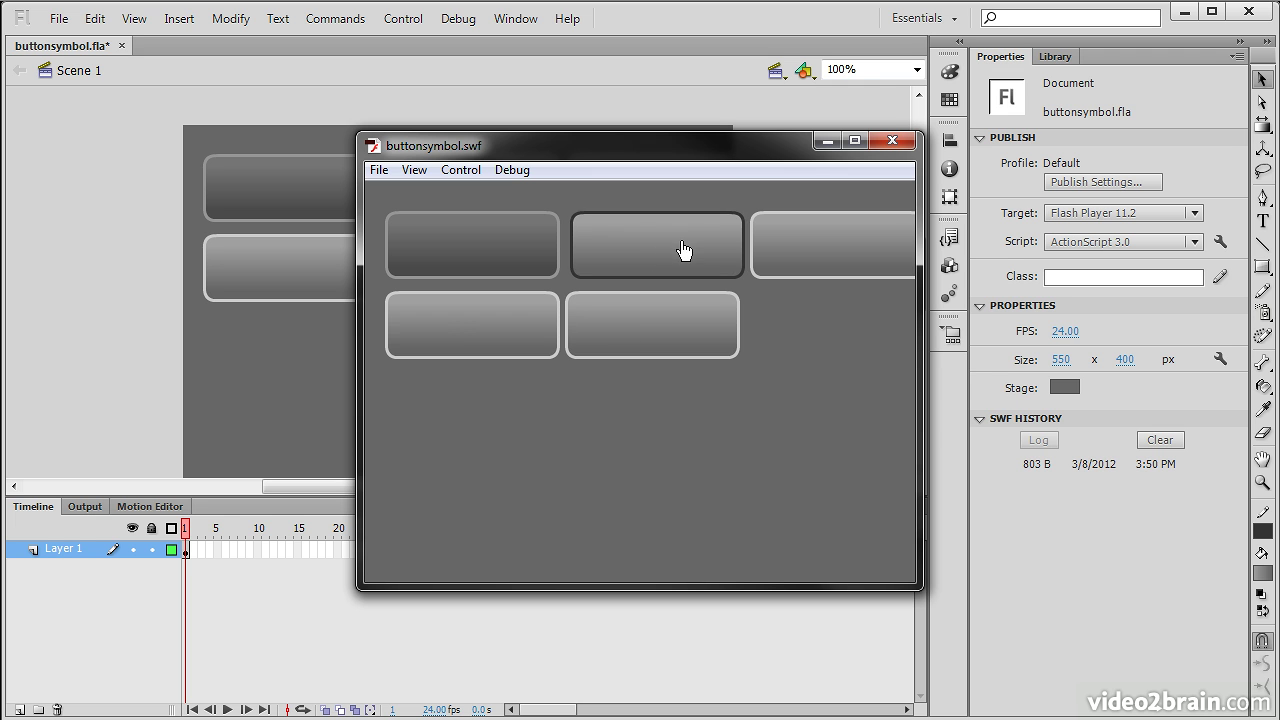
pyautogui.click(457, 330)
pyautogui.click(632, 331)
pyautogui.click(637, 337)
pyautogui.click(637, 335)
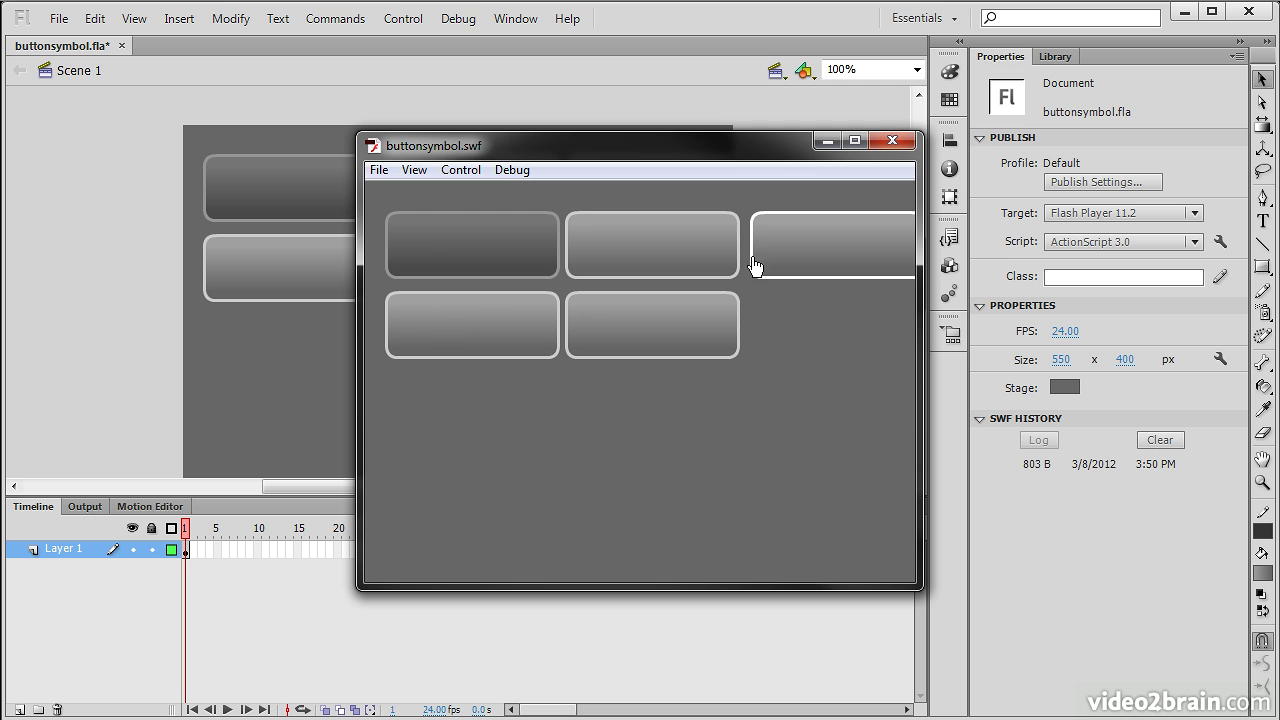
pyautogui.click(892, 141)
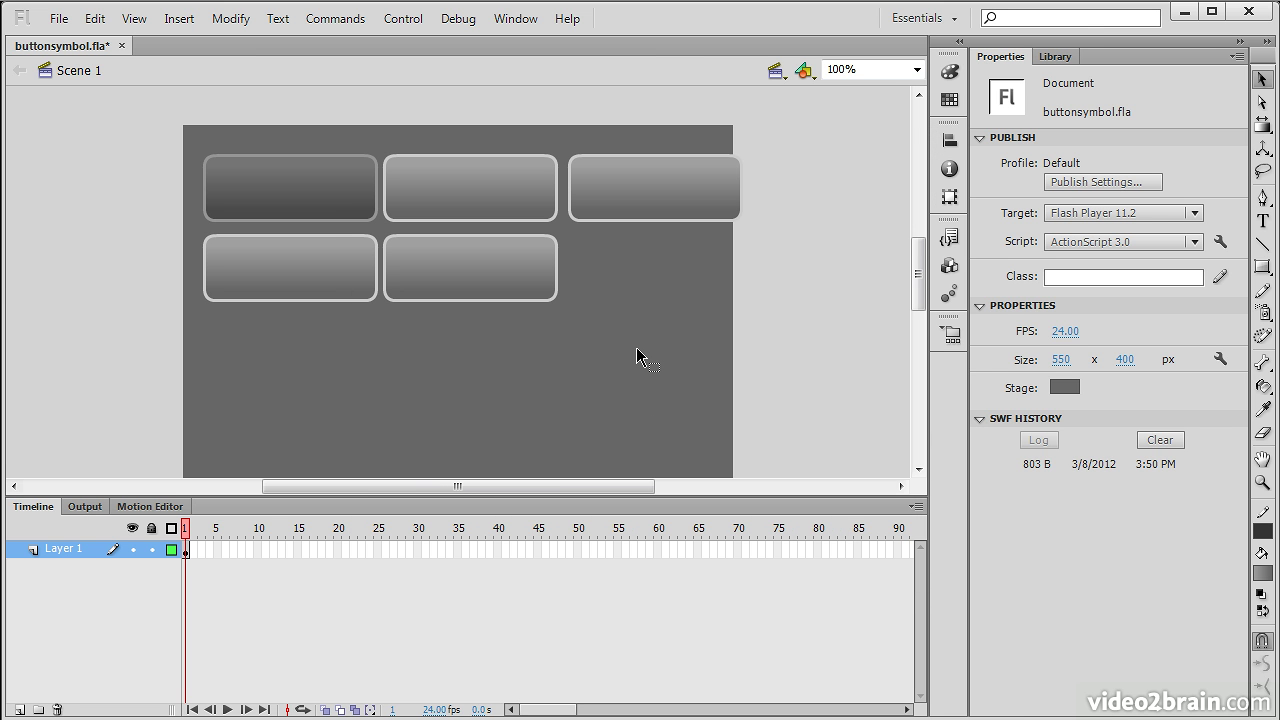